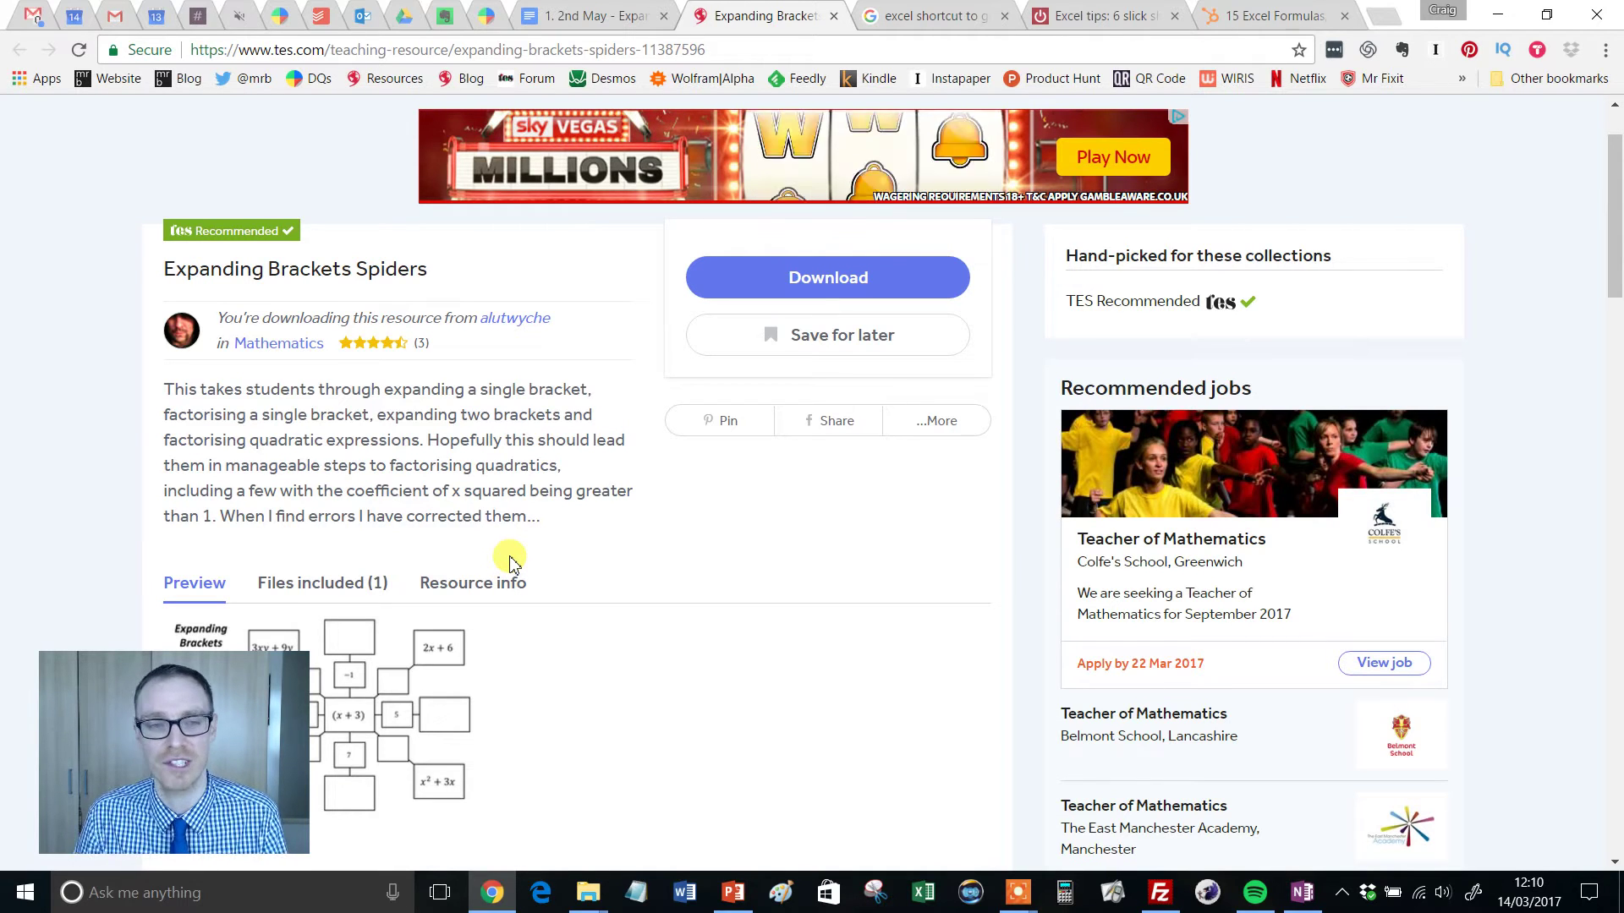
Bring the spiders presentation forward and select the (x + 3) centre expression on Spider 1
{"action": "scroll", "coordinate": [549, 458], "scroll_direction": "down", "scroll_amount": 3}
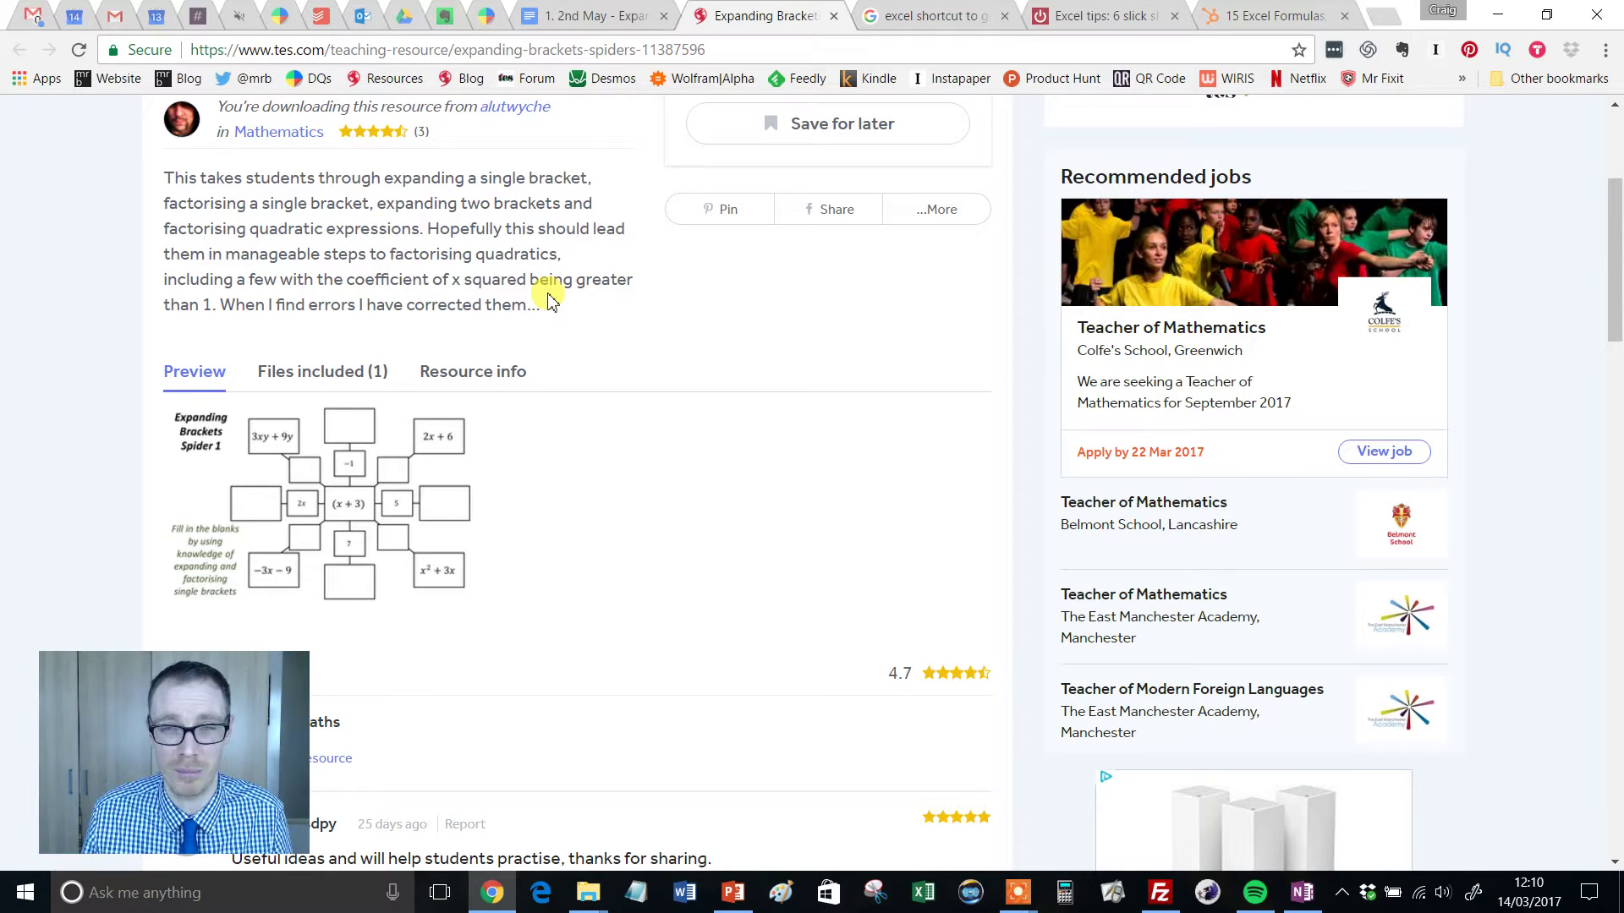
{"action": "left_click", "coordinate": [736, 905]}
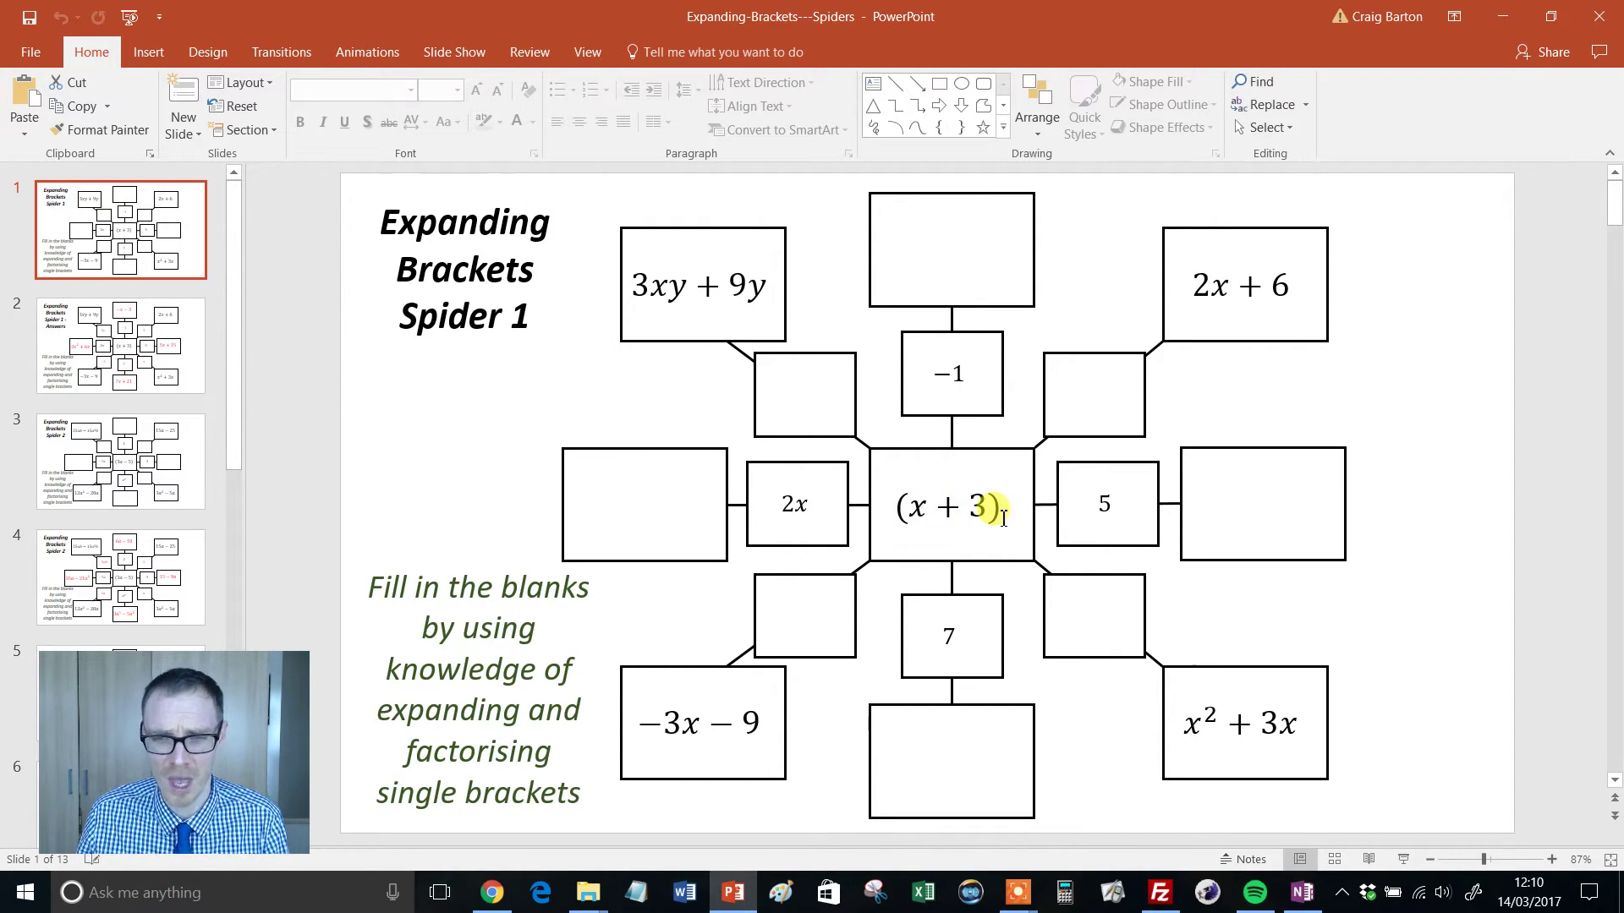
{"action": "left_click_drag", "start_coordinate": [998, 506], "coordinate": [888, 509]}
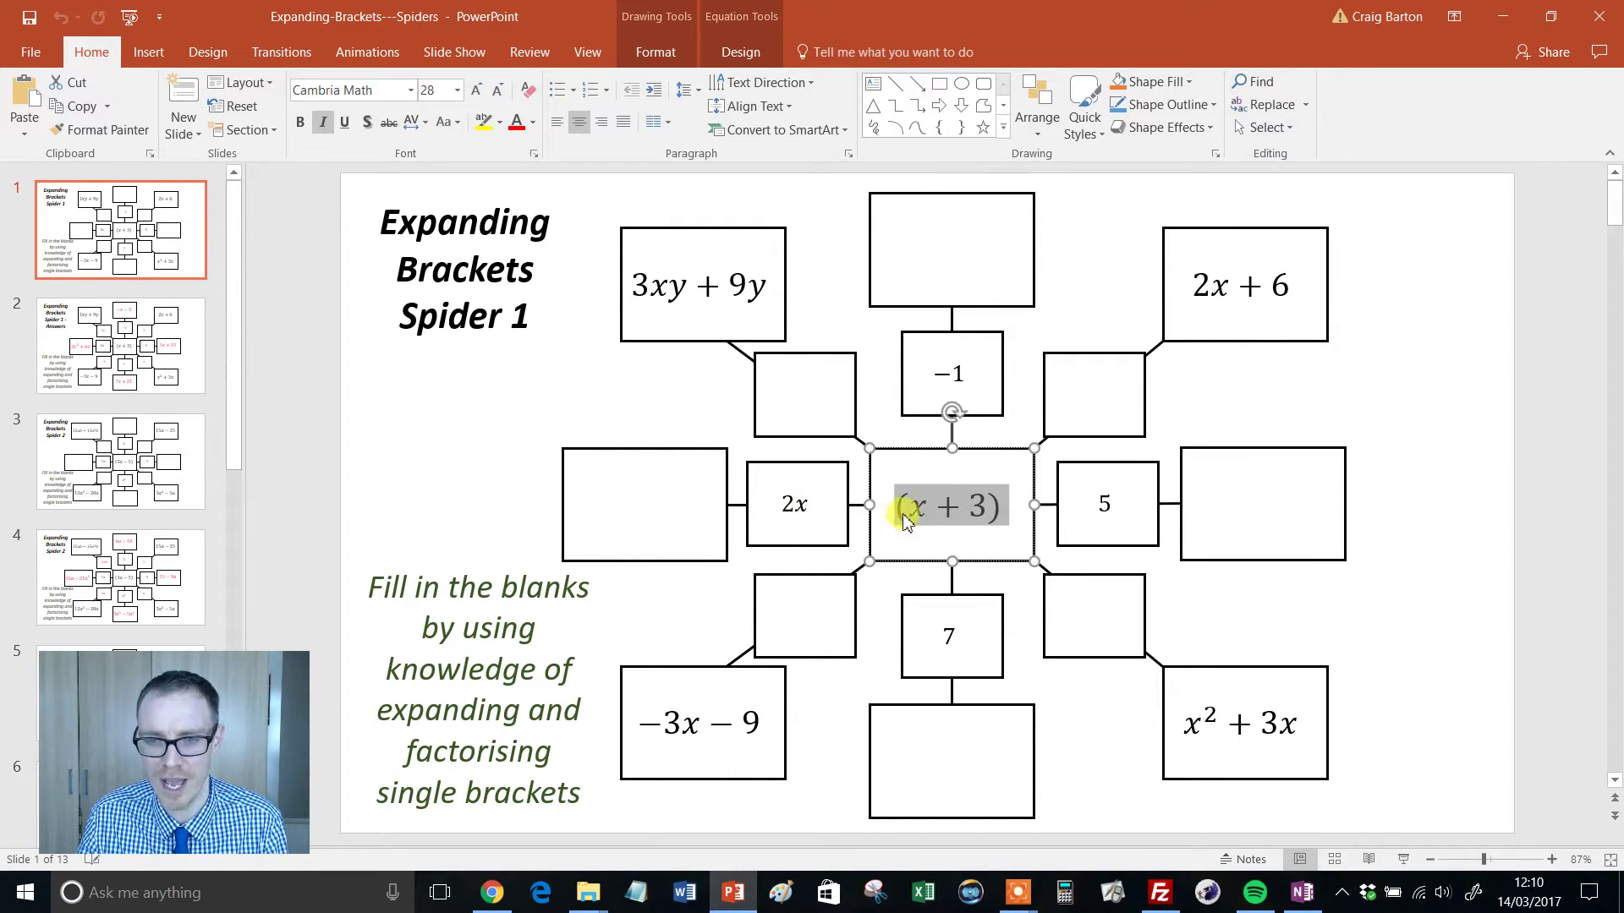
{"action": "left_click", "coordinate": [611, 506]}
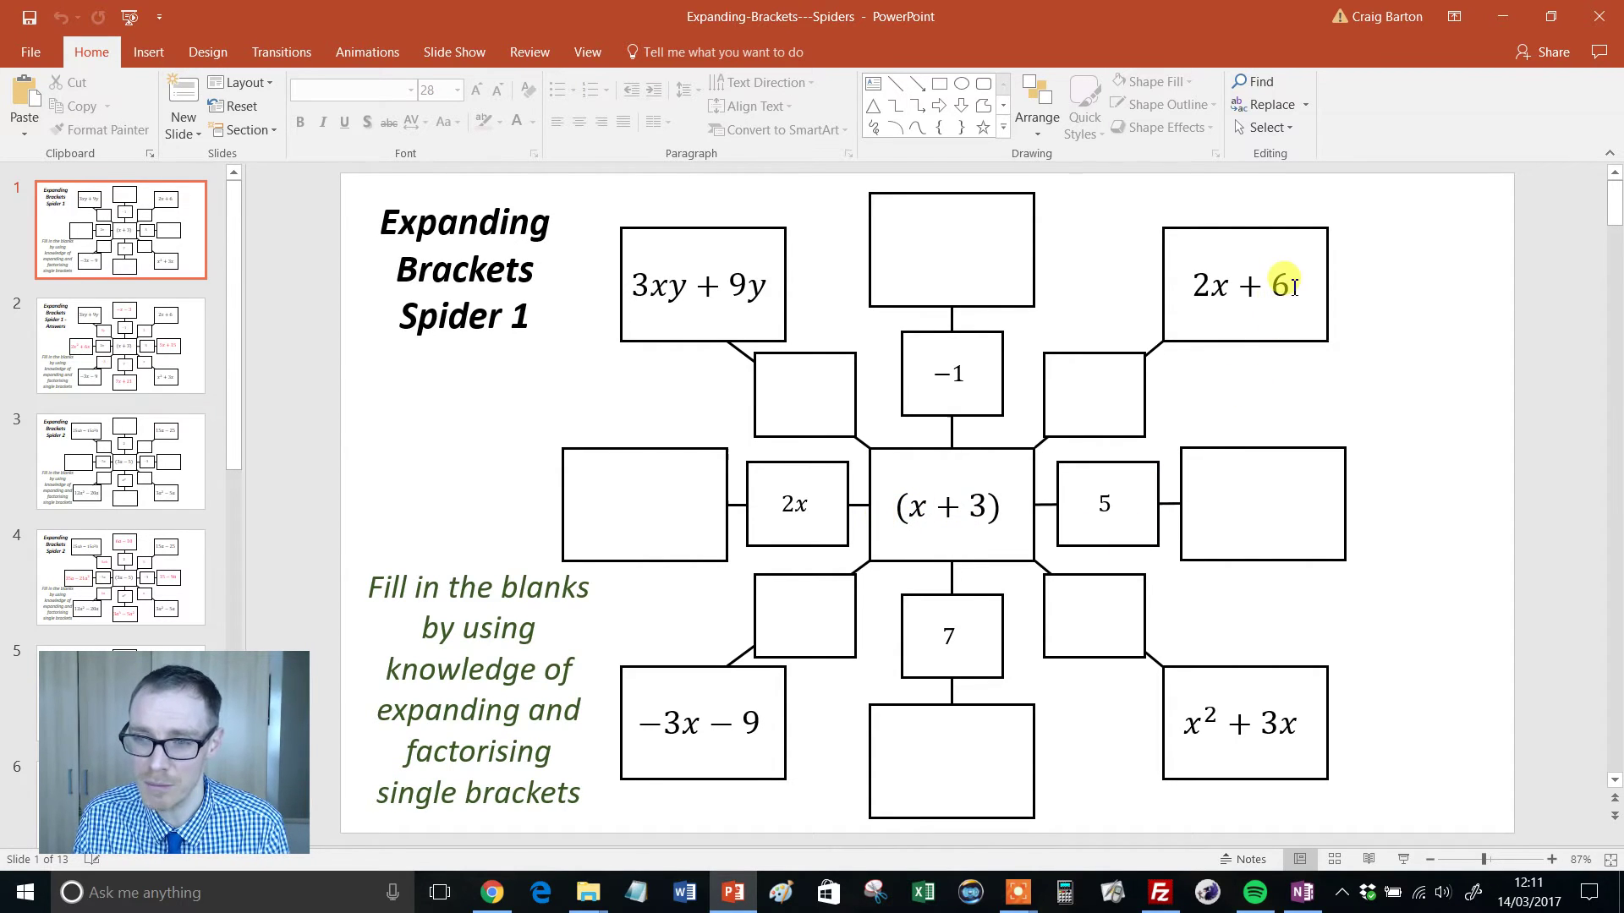
Inspect the 2x + 6 leg and its empty box, then view the Spider 1 Answers slide
{"action": "left_click_drag", "start_coordinate": [1286, 296], "coordinate": [1188, 284]}
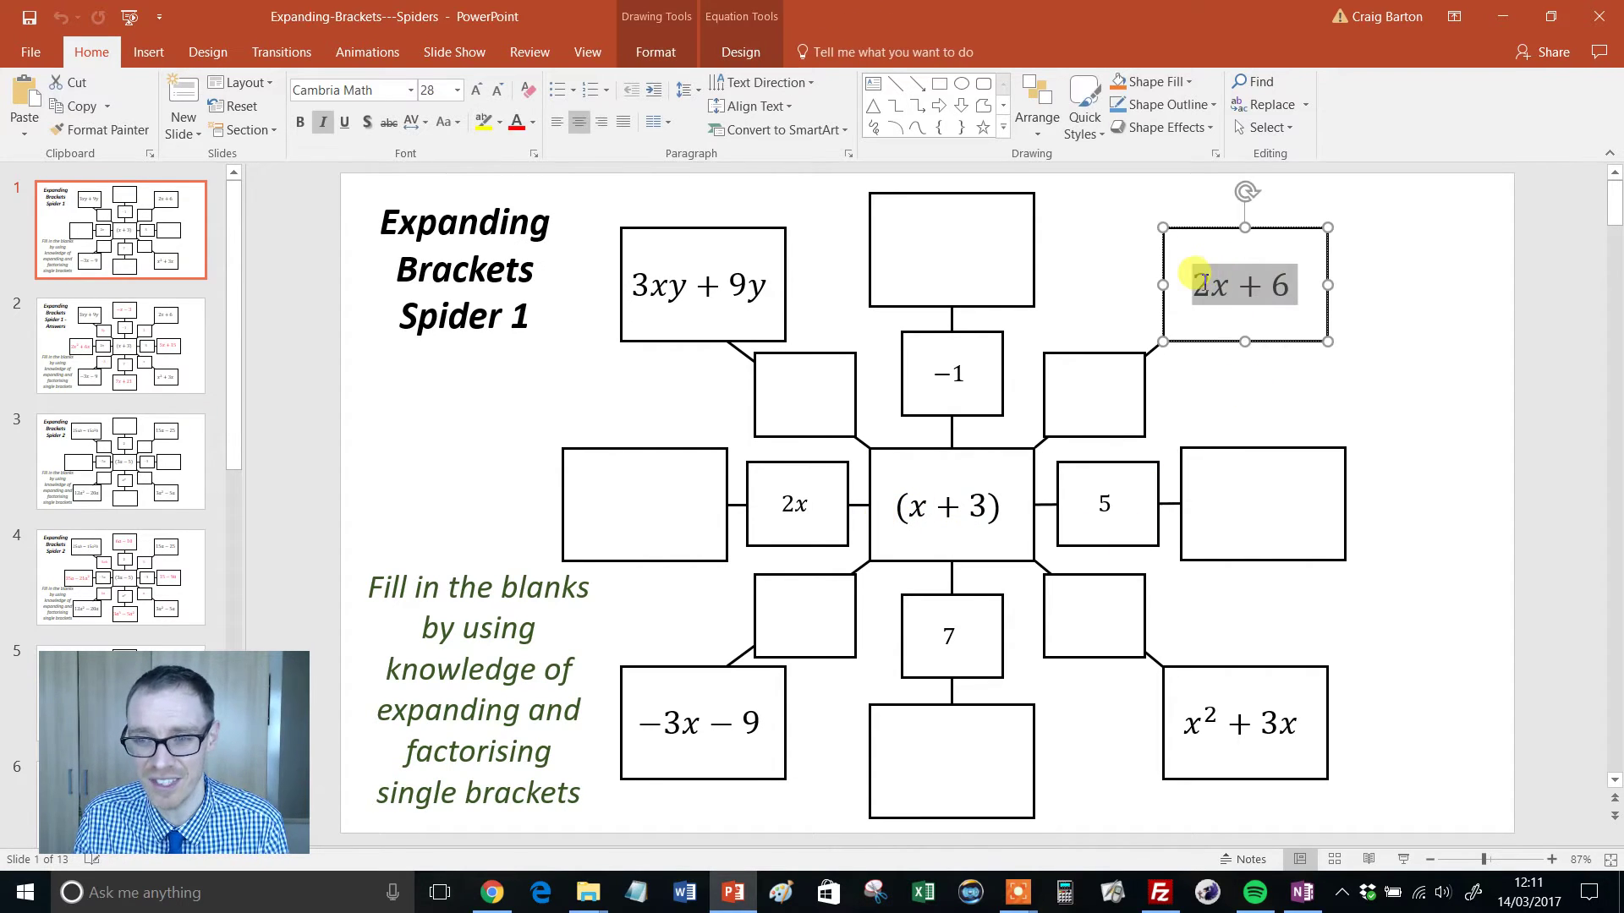
{"action": "left_click", "coordinate": [1083, 406]}
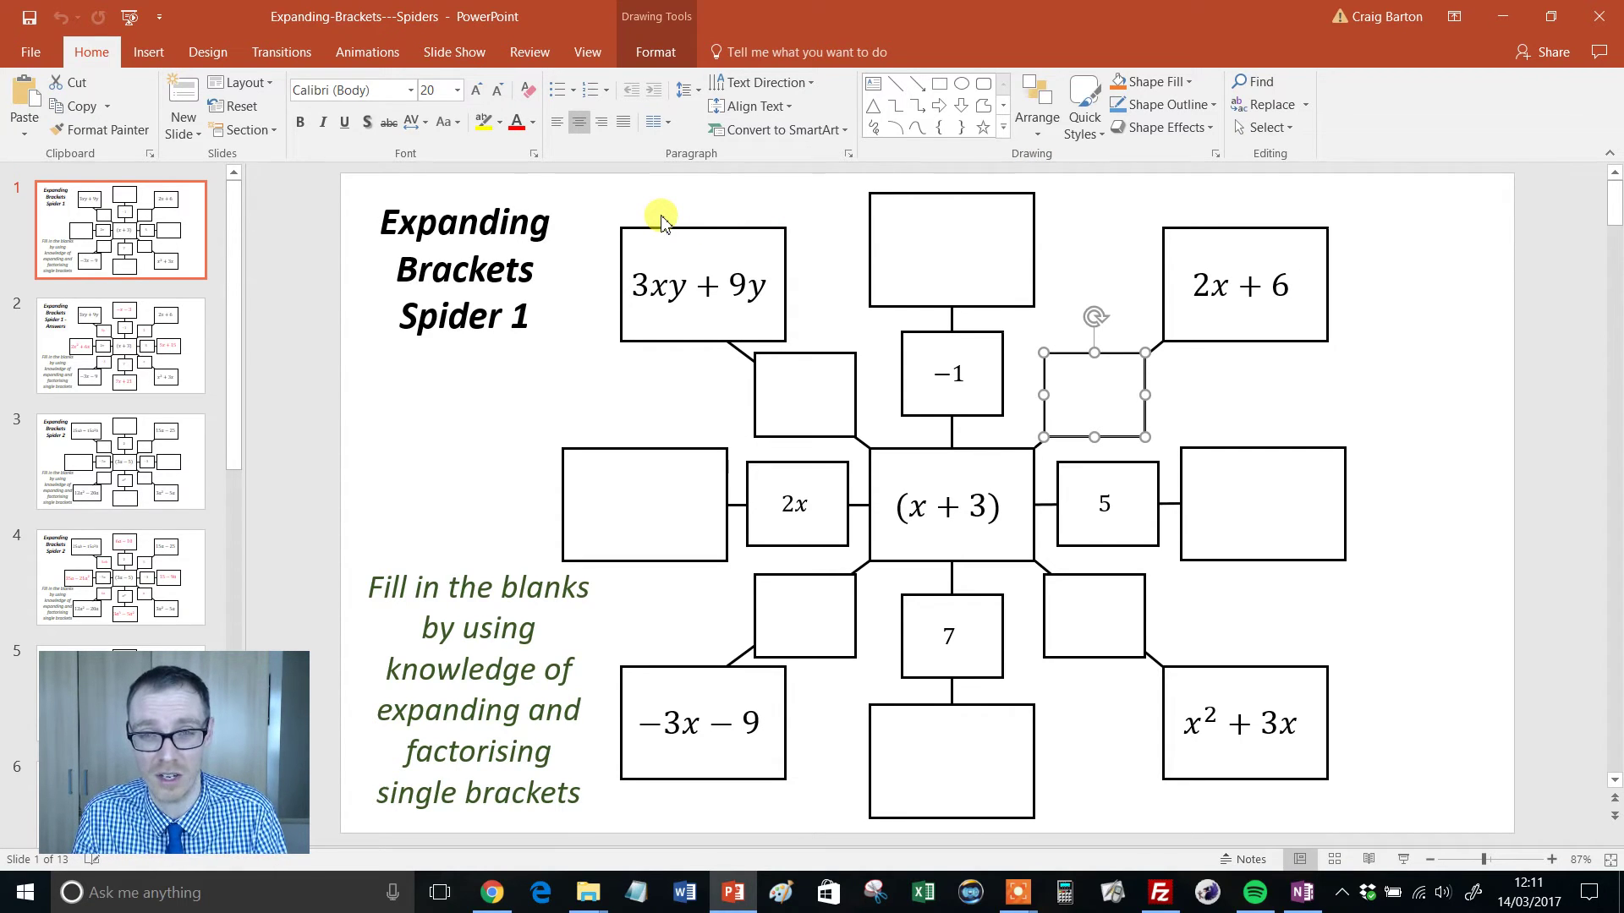
{"action": "left_click", "coordinate": [132, 338]}
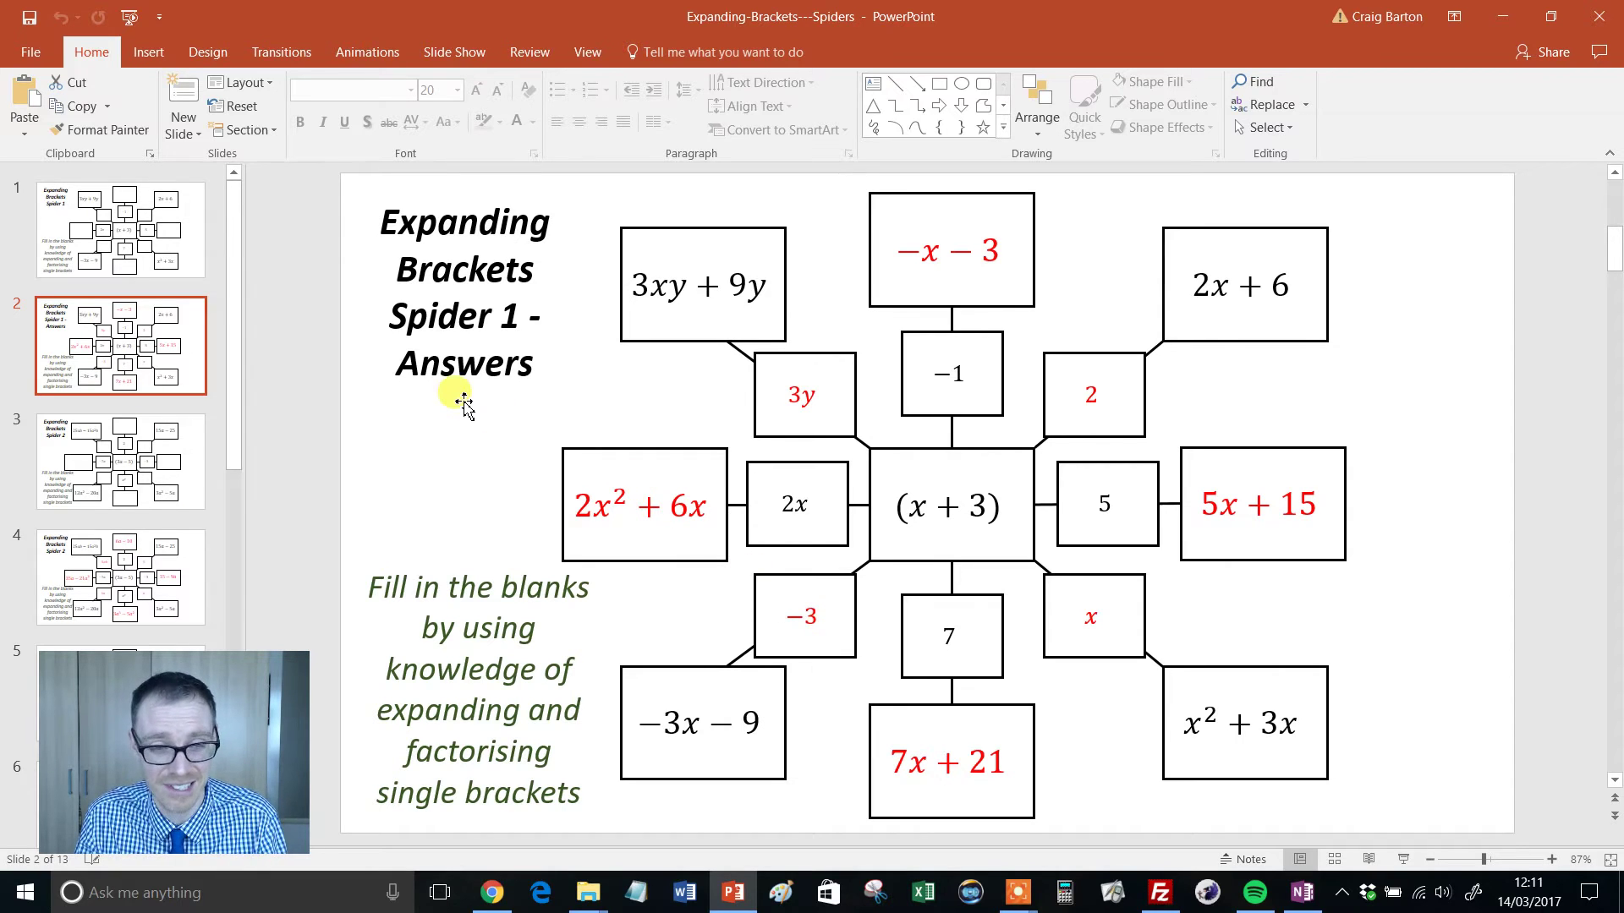
Examine Spider 2's (3a − 5) centre and 25ab − 15a²b leg, then advance to slide 5
{"action": "left_click", "coordinate": [128, 457]}
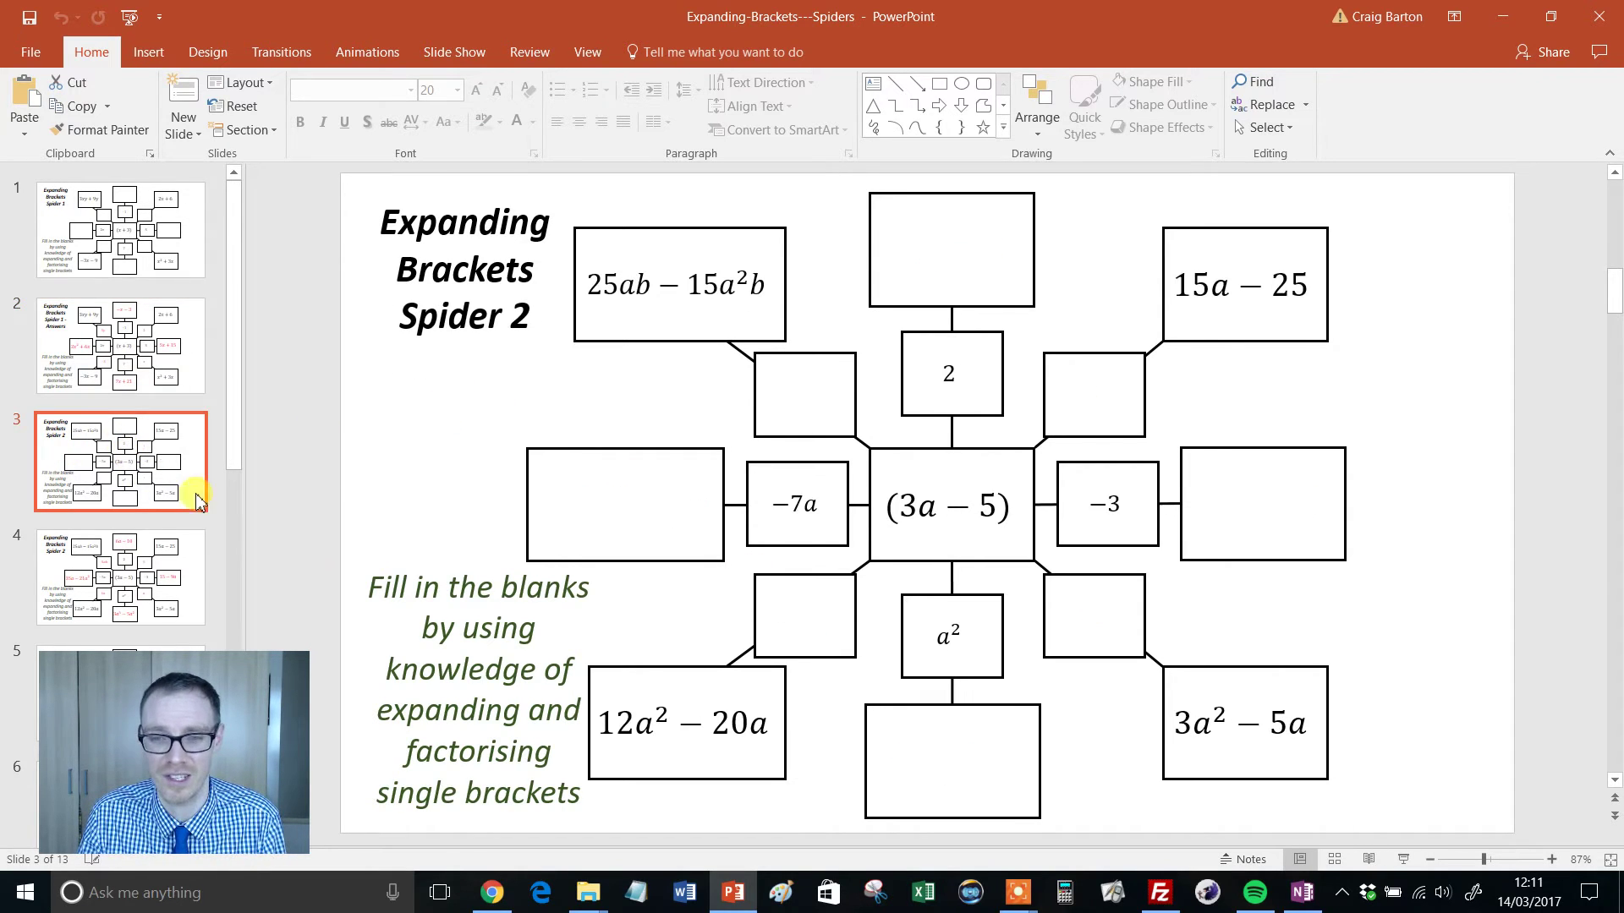
{"action": "double_click", "coordinate": [968, 512]}
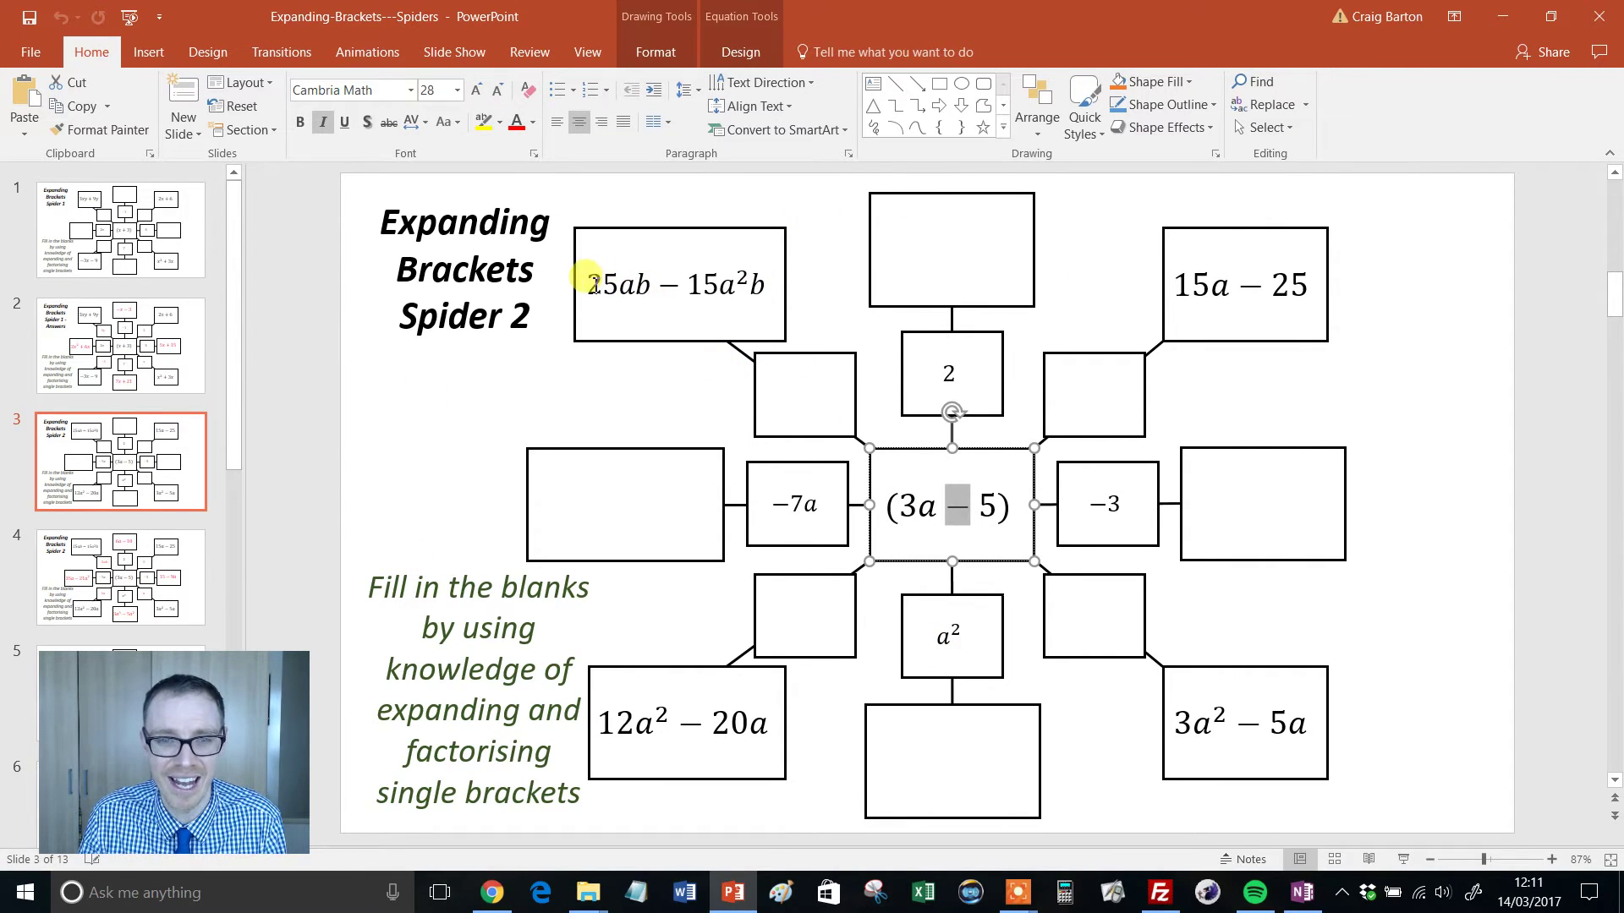
{"action": "left_click_drag", "start_coordinate": [589, 285], "coordinate": [829, 373]}
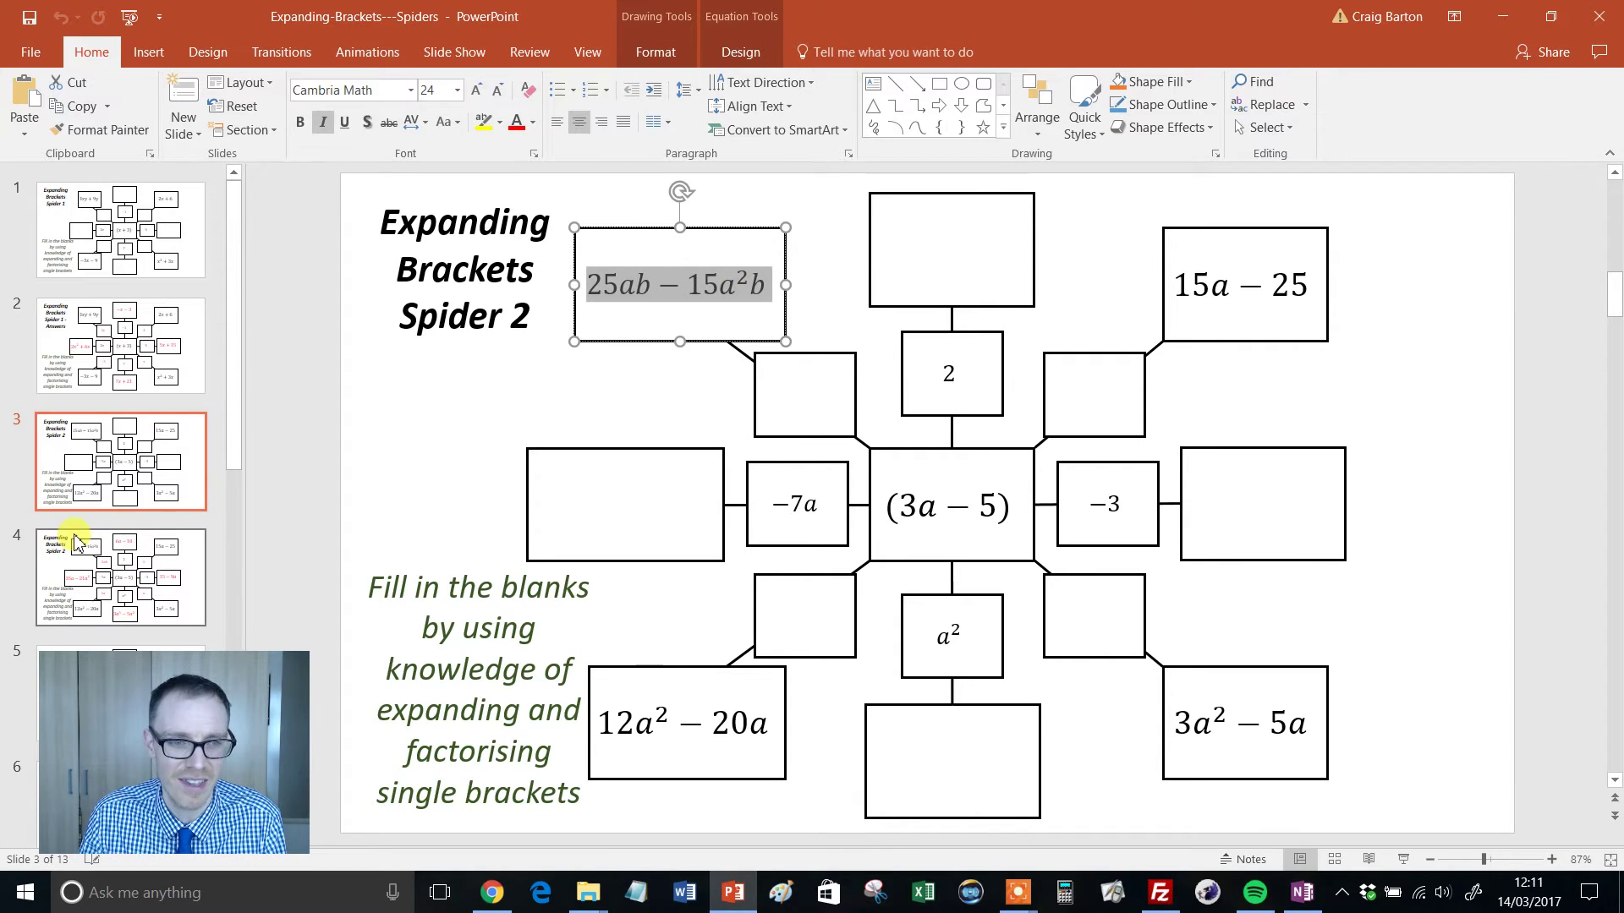
{"action": "left_click", "coordinate": [100, 568]}
{"action": "key", "text": "Down"}
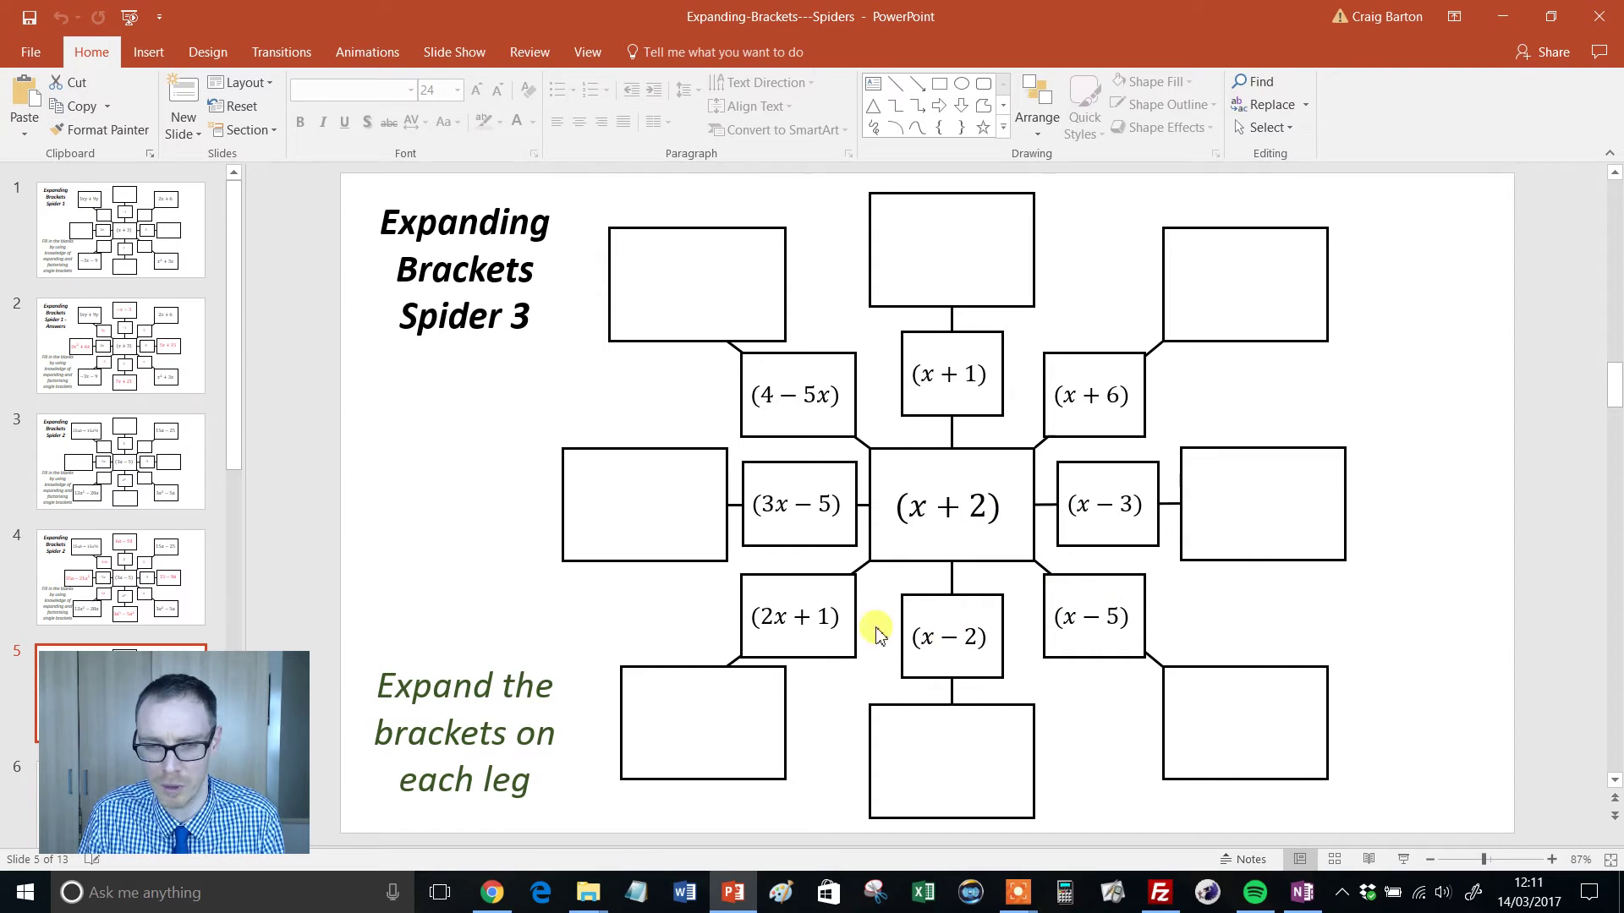
Select Spider 3's (2x + 1), (4 − 5x) and (x + 2) centre expressions
{"action": "left_click_drag", "start_coordinate": [774, 616], "coordinate": [751, 616]}
{"action": "left_click_drag", "start_coordinate": [832, 396], "coordinate": [746, 394]}
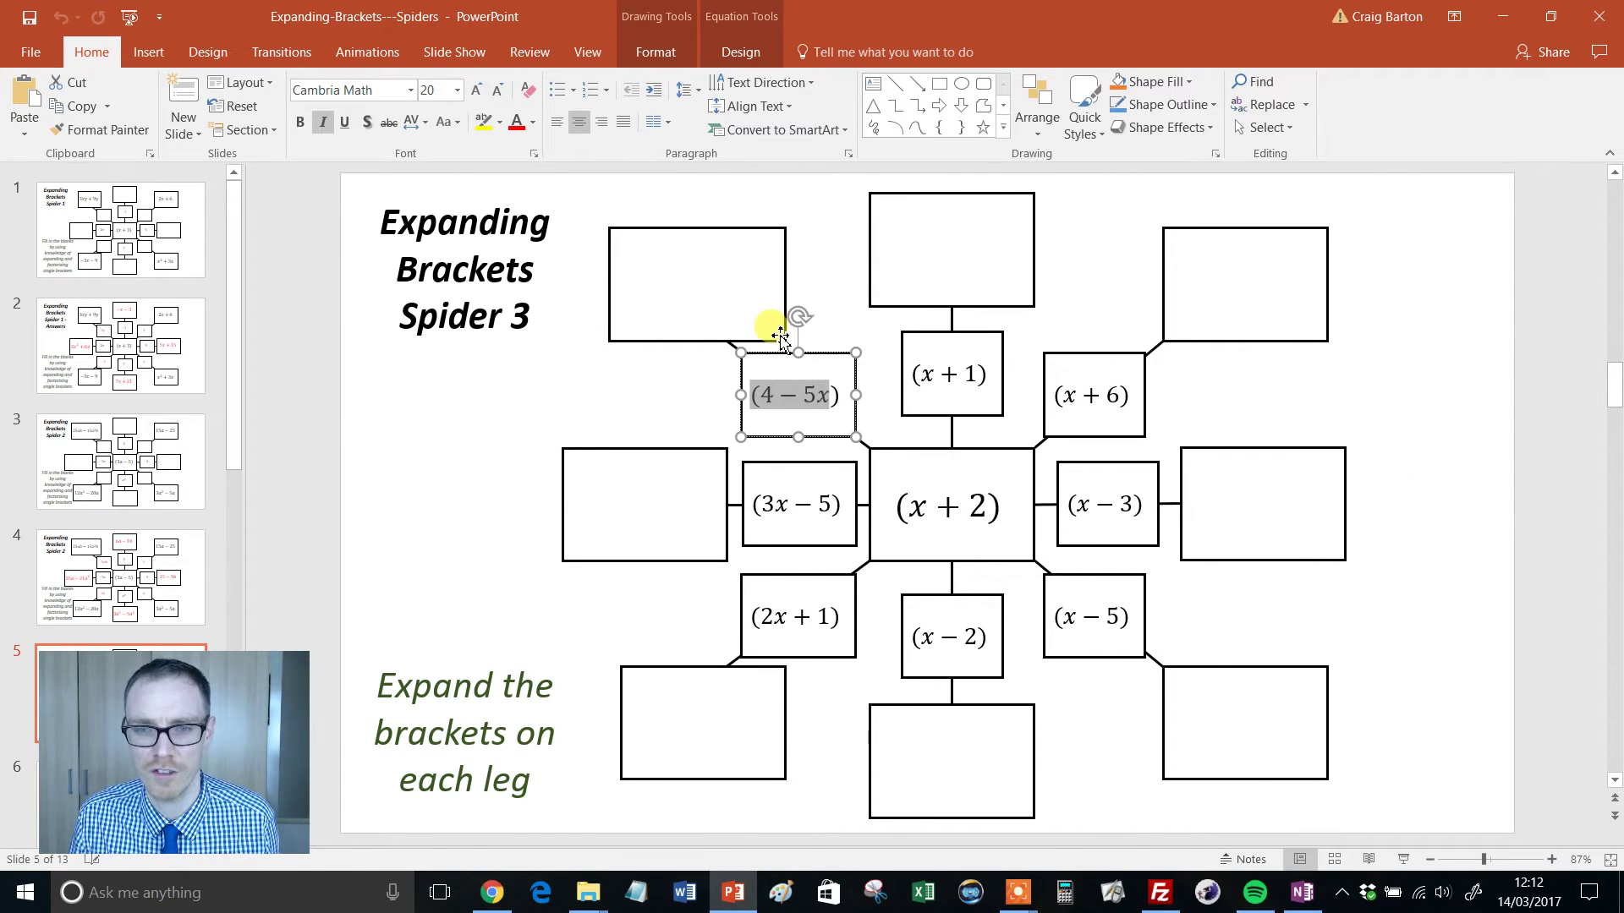
{"action": "left_click_drag", "start_coordinate": [1004, 517], "coordinate": [895, 508]}
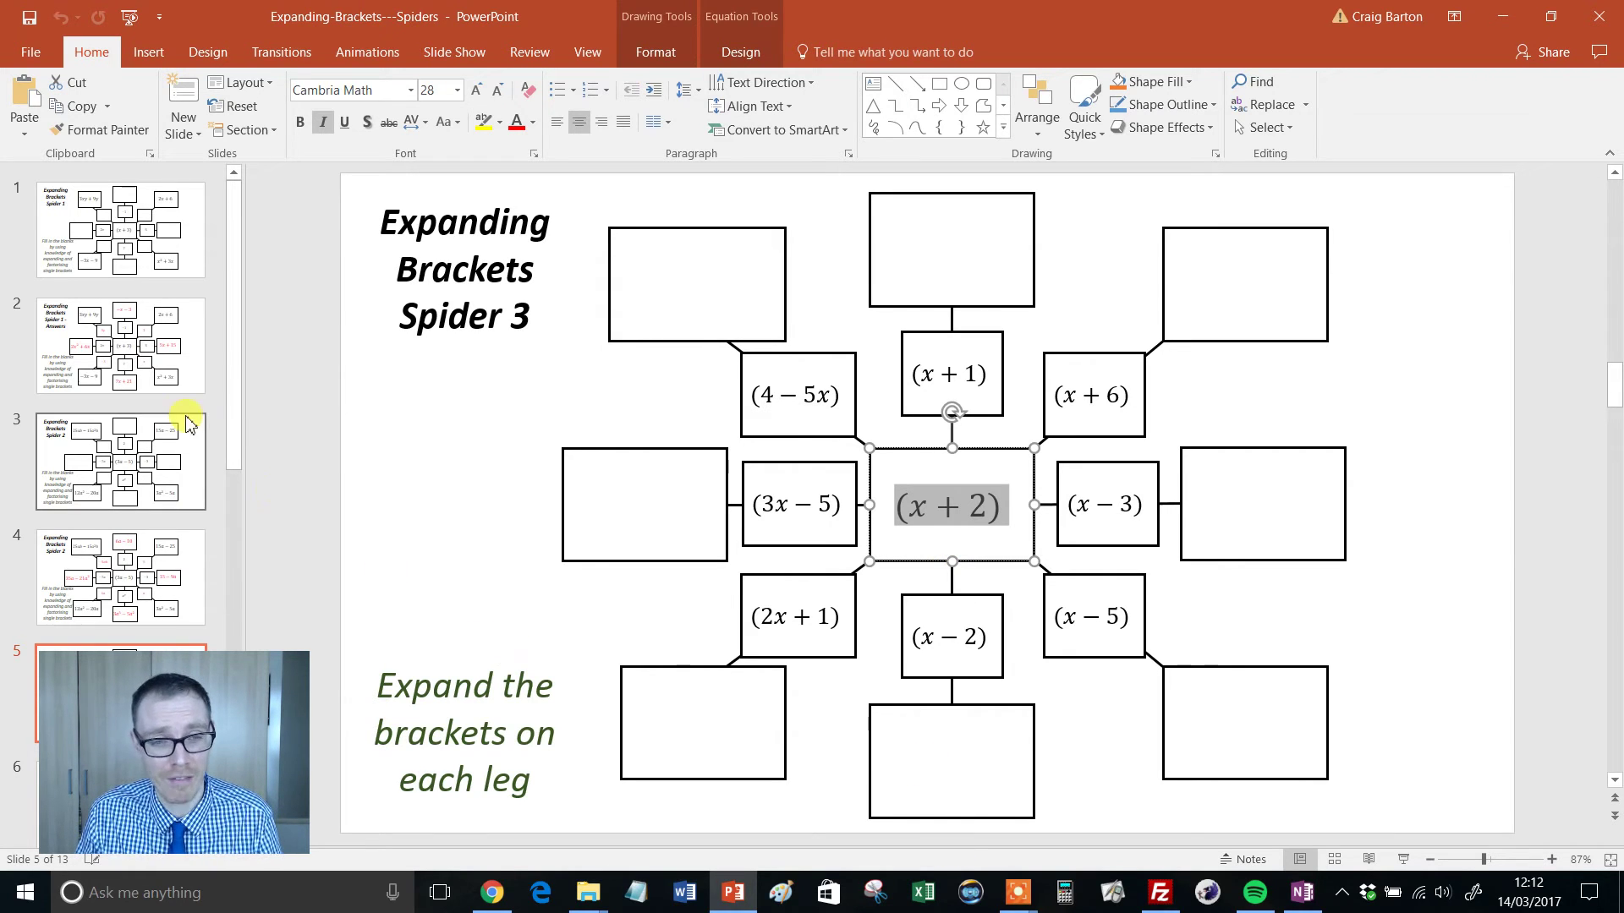
{"action": "left_click", "coordinate": [236, 415]}
{"action": "left_click_drag", "start_coordinate": [236, 415], "coordinate": [231, 568]}
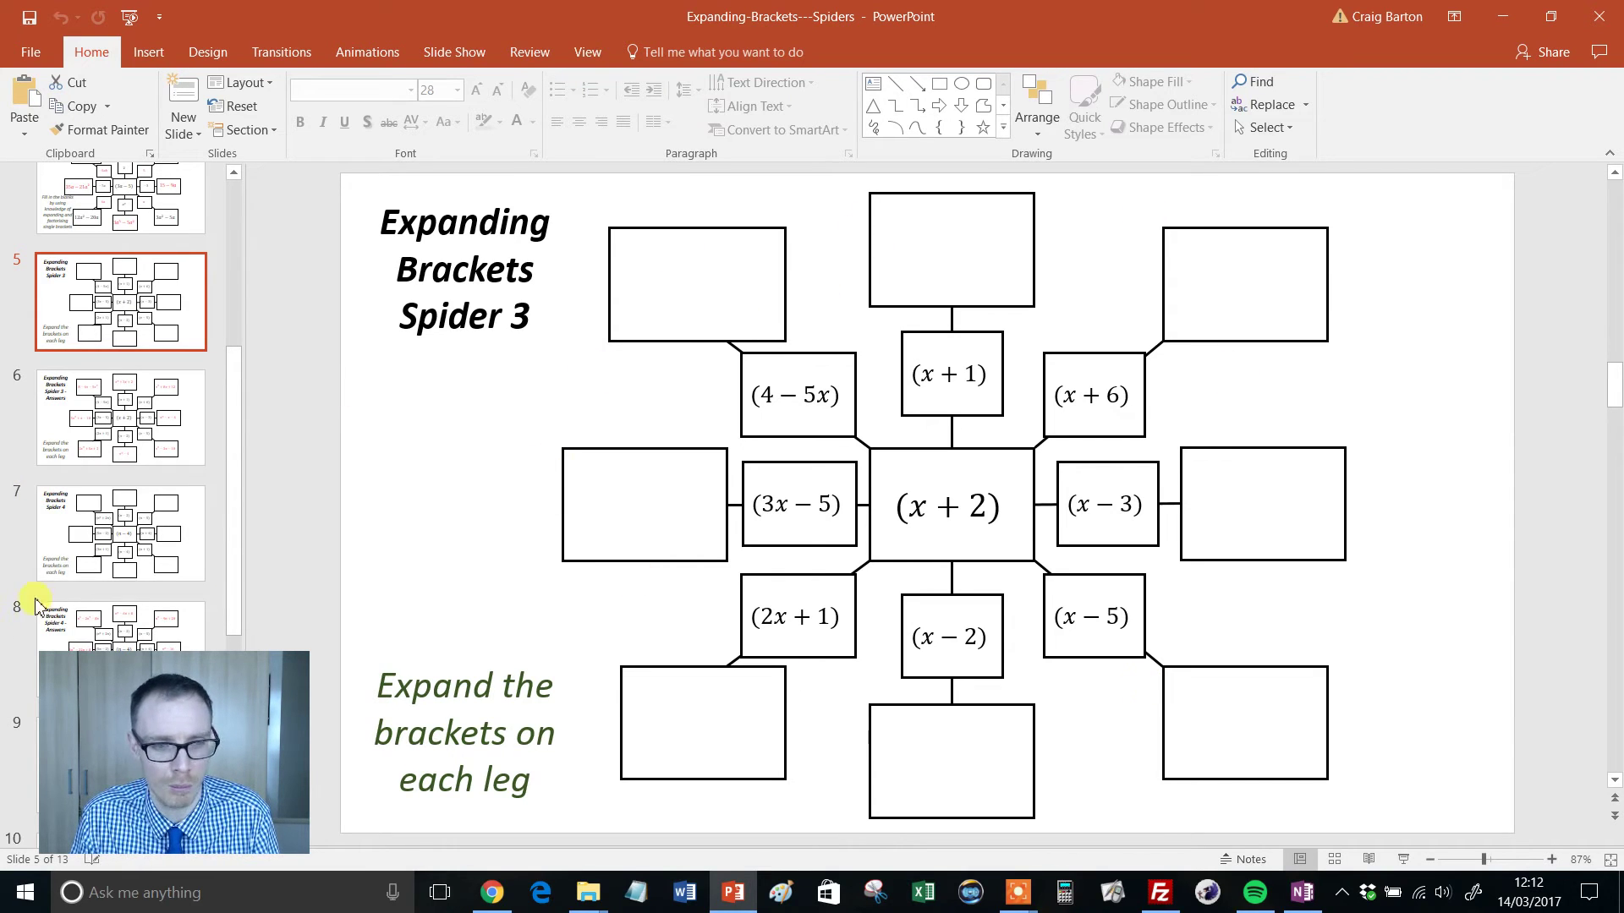
Step through the Spider 3 Answers, Spider 4 and Spider 4 Answers slides to Spider 5
{"action": "left_click", "coordinate": [128, 411]}
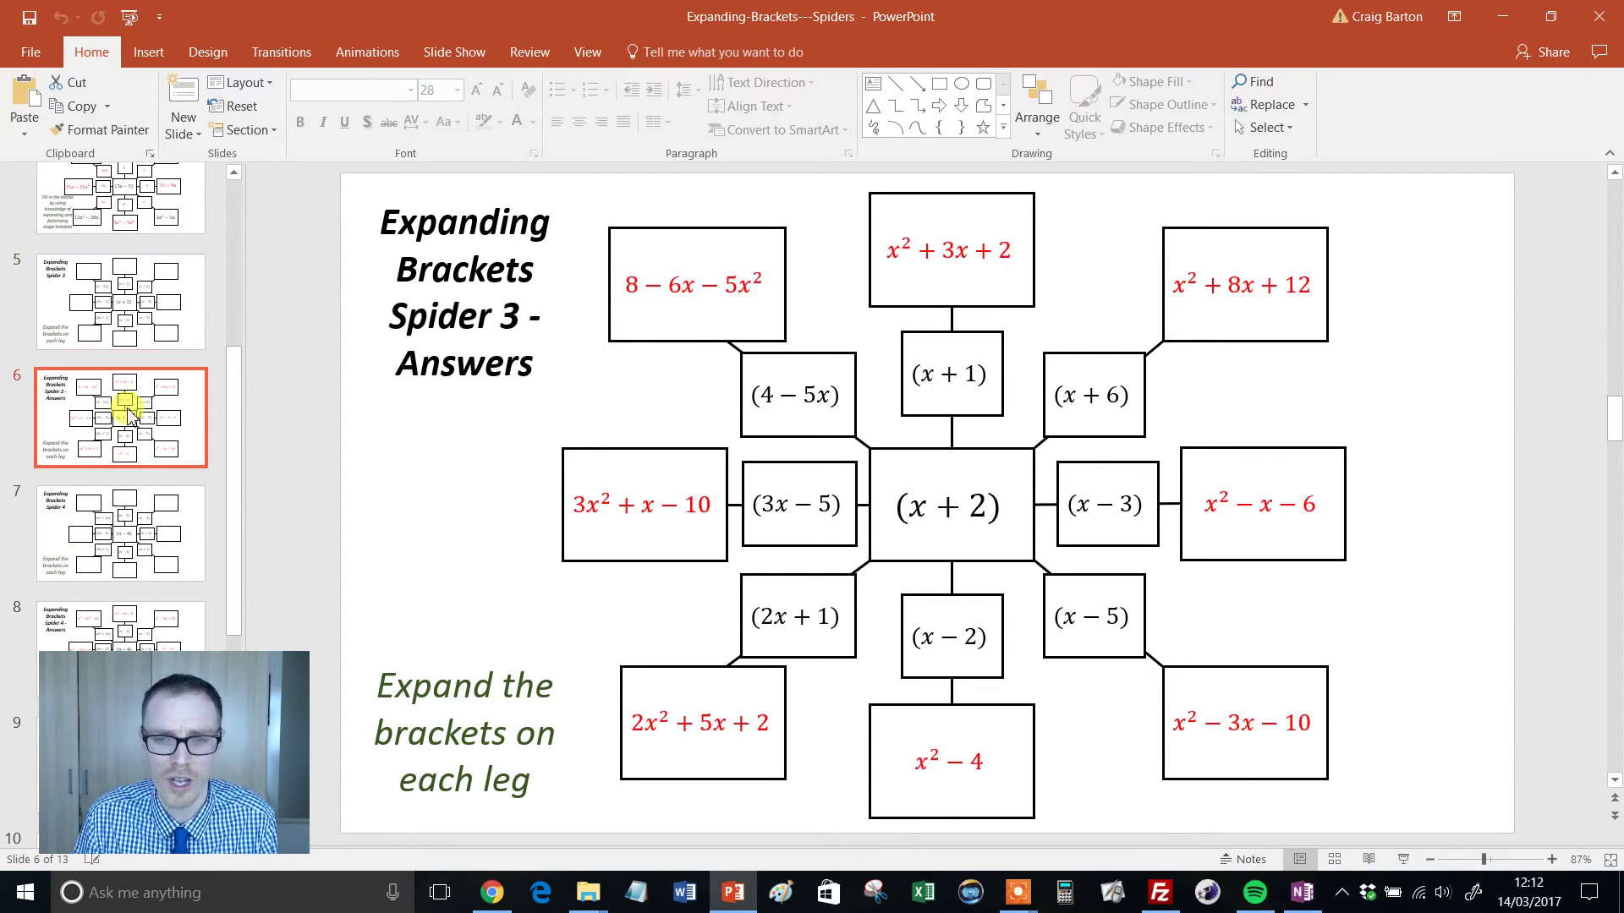
{"action": "key", "text": "Down"}
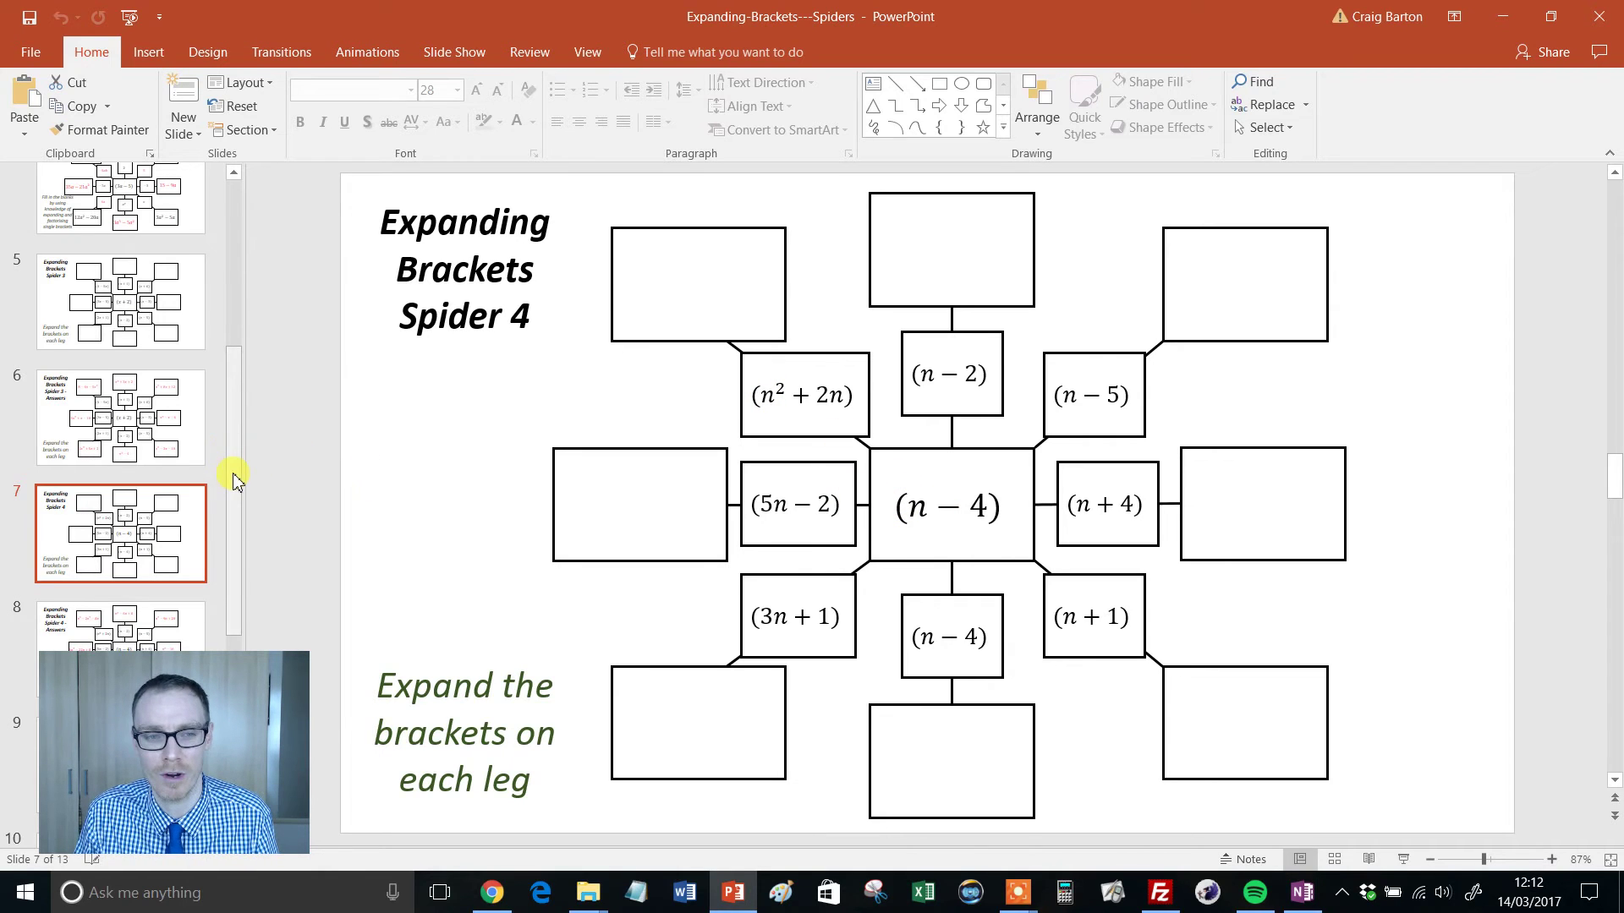
{"action": "left_click_drag", "start_coordinate": [235, 478], "coordinate": [228, 500]}
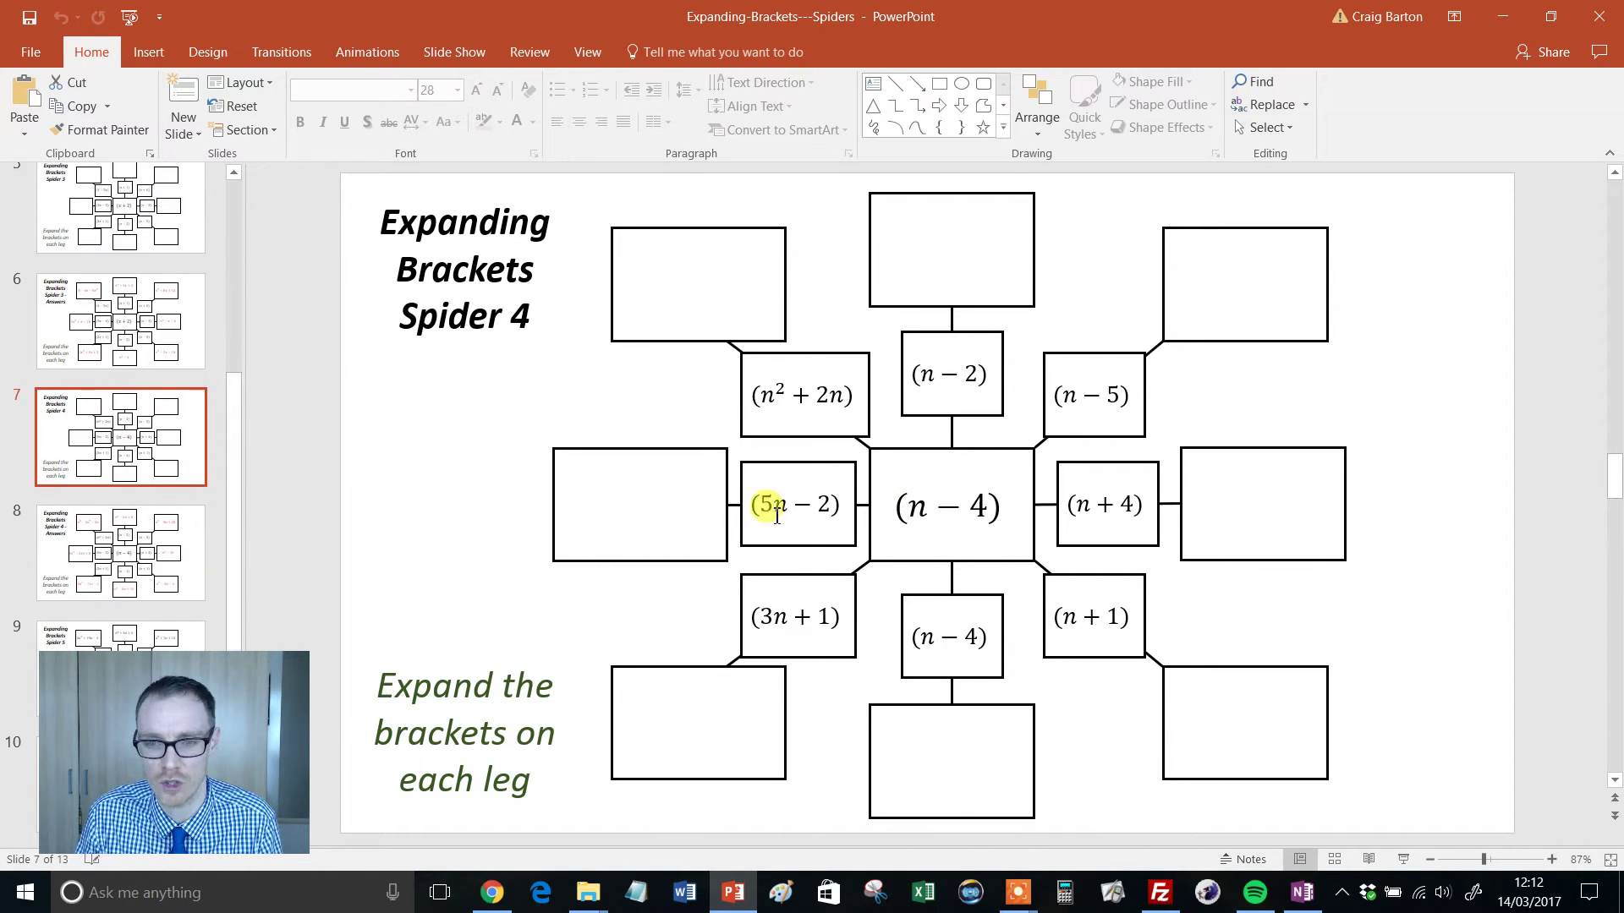
{"action": "left_click", "coordinate": [134, 543]}
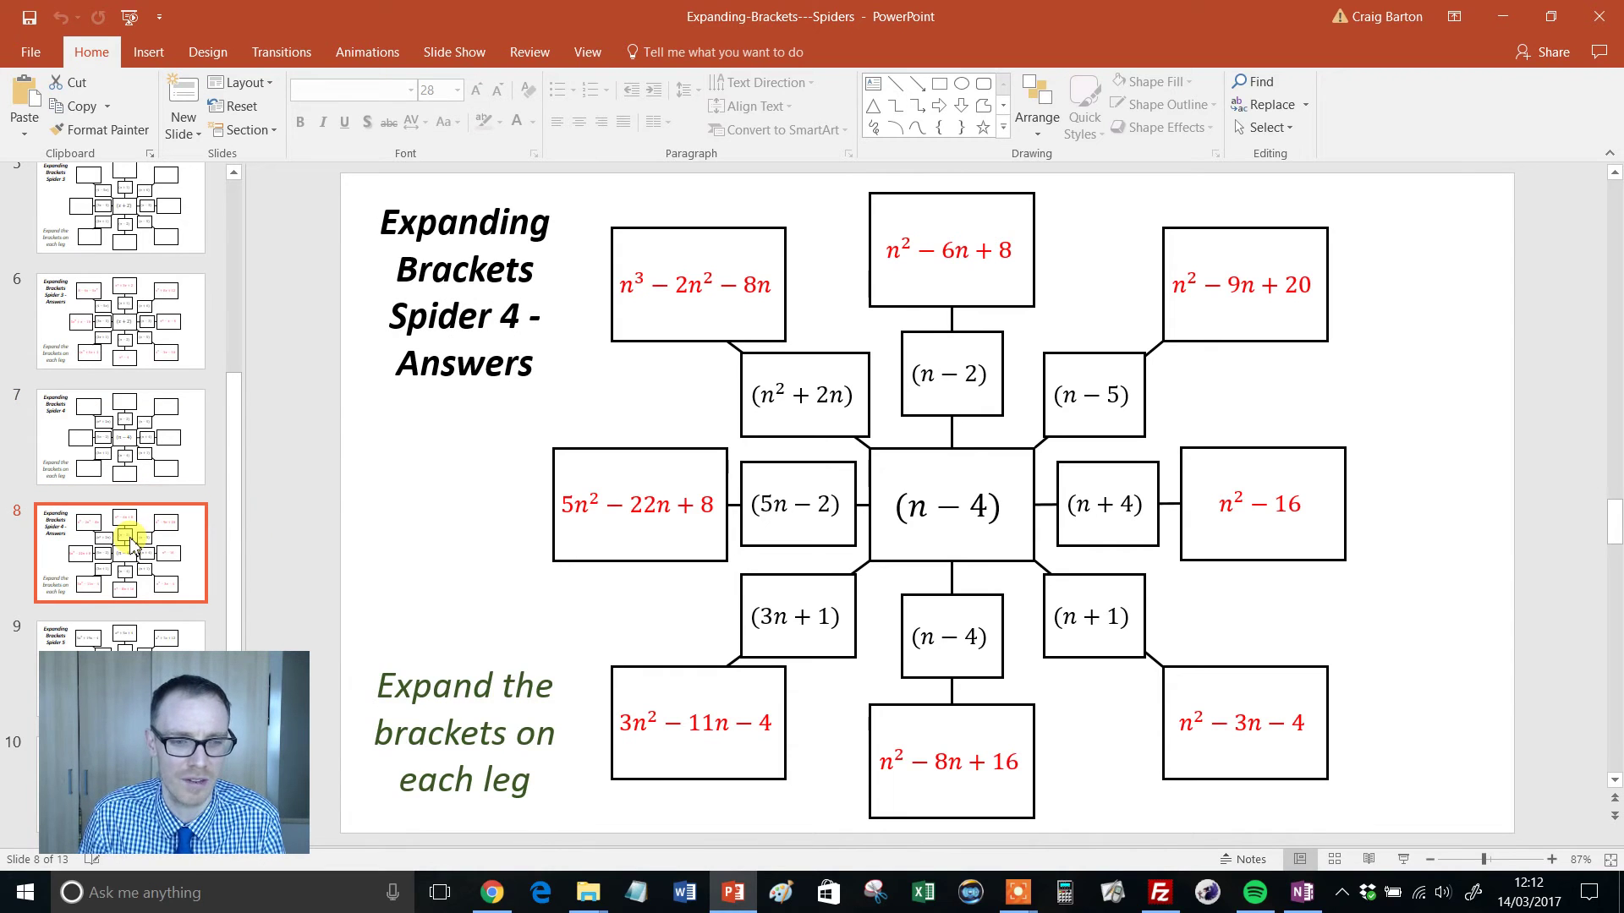
{"action": "key", "text": "Down"}
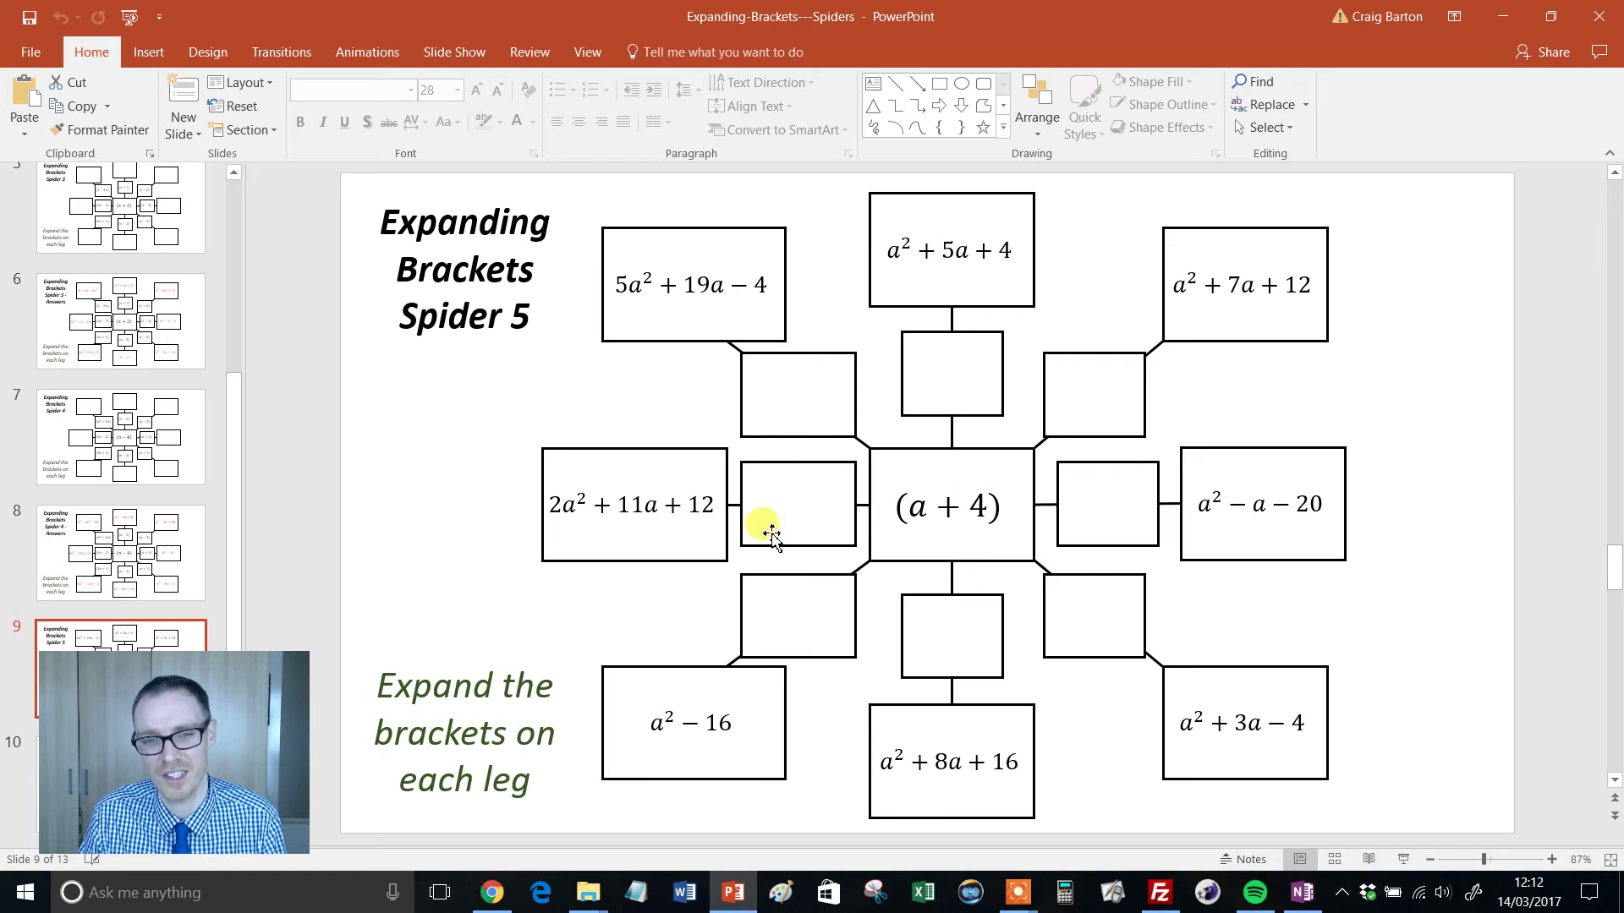
{"action": "left_click_drag", "start_coordinate": [1005, 513], "coordinate": [896, 509]}
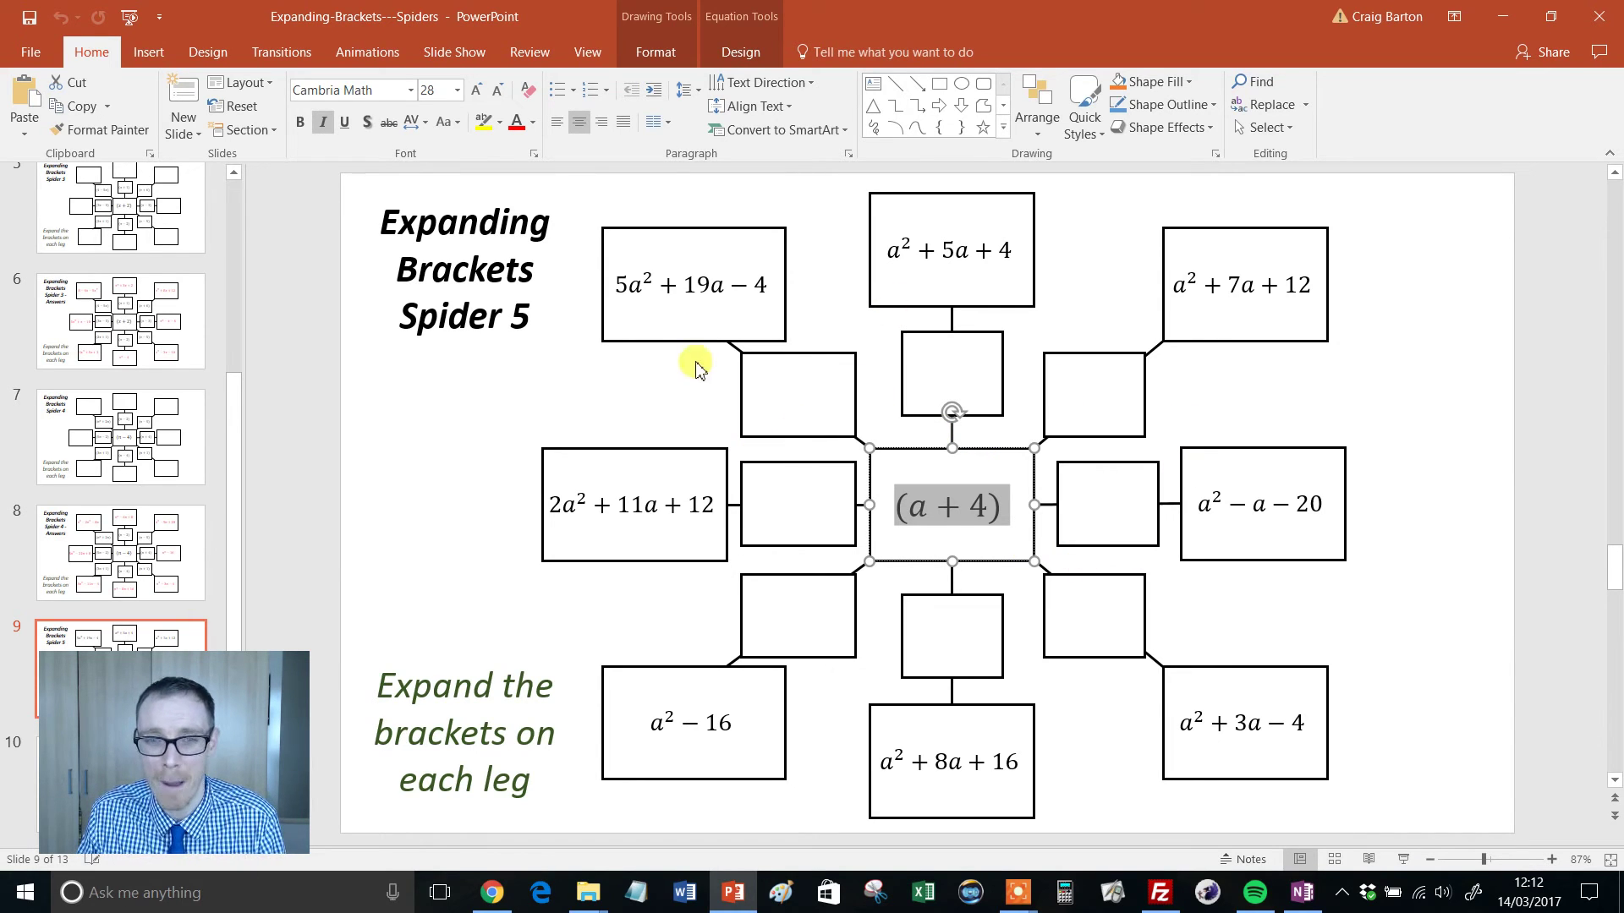
{"action": "double_click", "coordinate": [622, 279]}
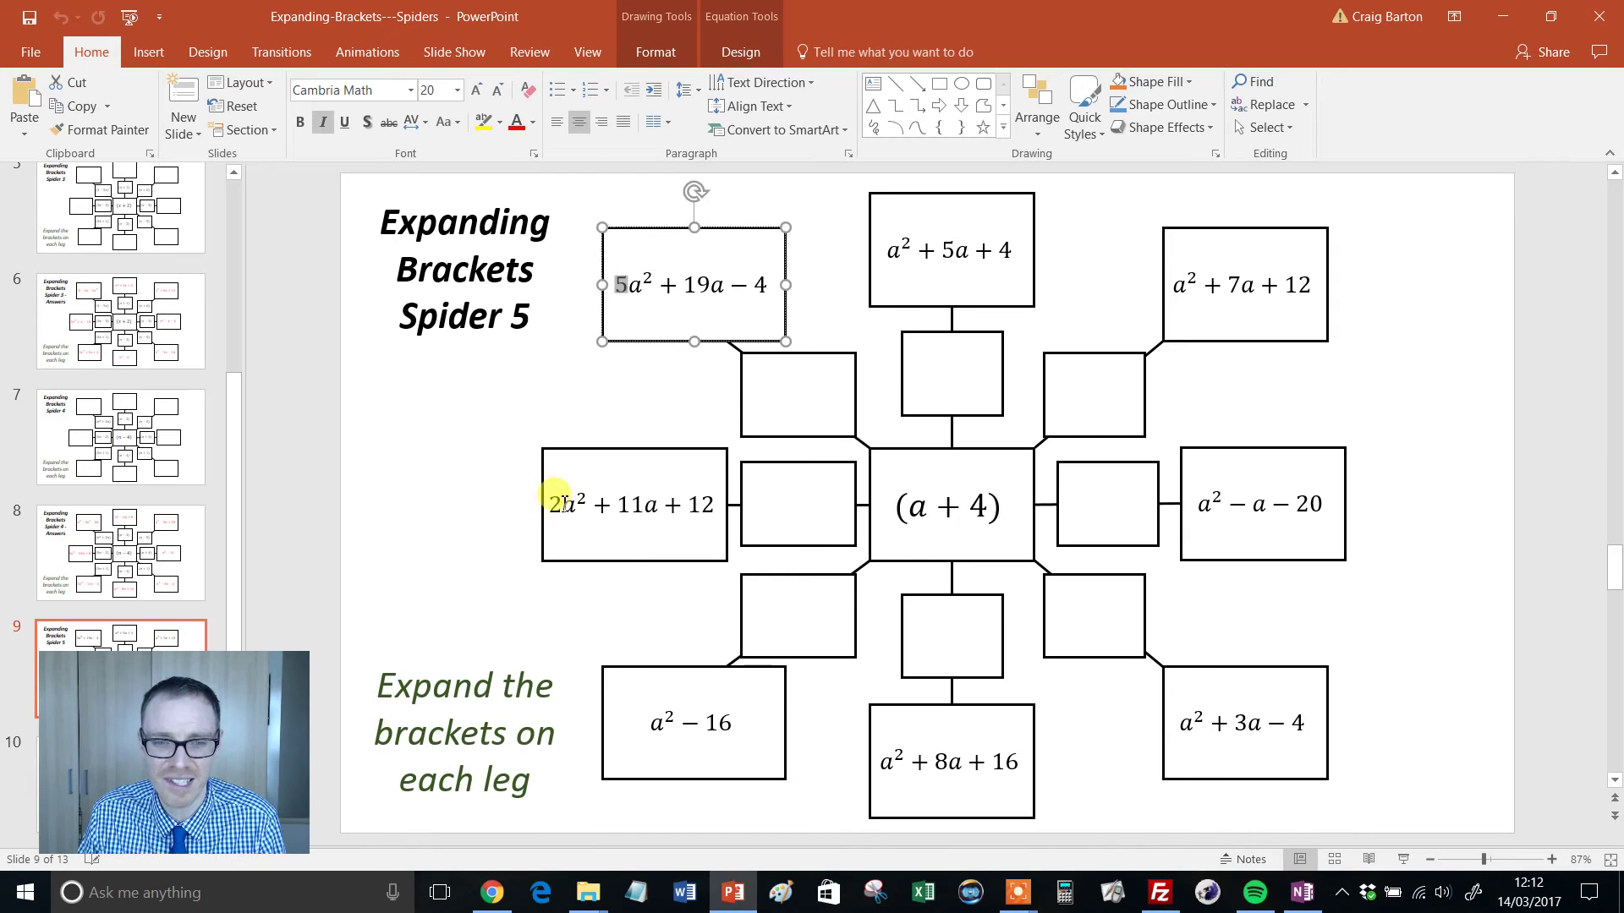
{"action": "left_click_drag", "start_coordinate": [563, 505], "coordinate": [548, 503]}
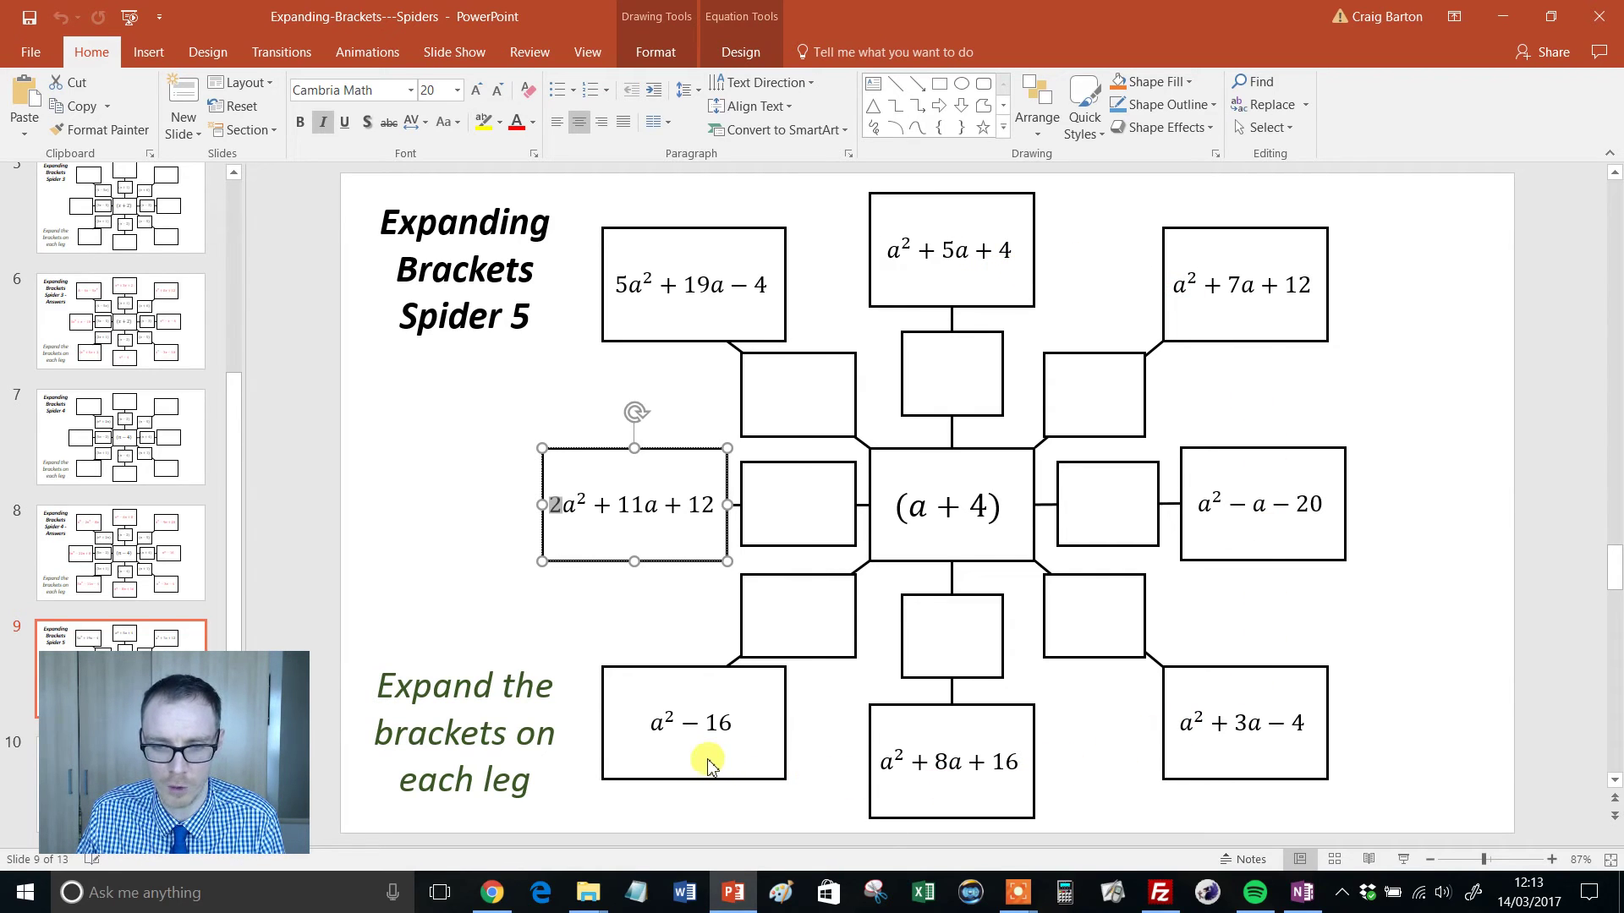
{"action": "left_click_drag", "start_coordinate": [729, 729], "coordinate": [648, 724]}
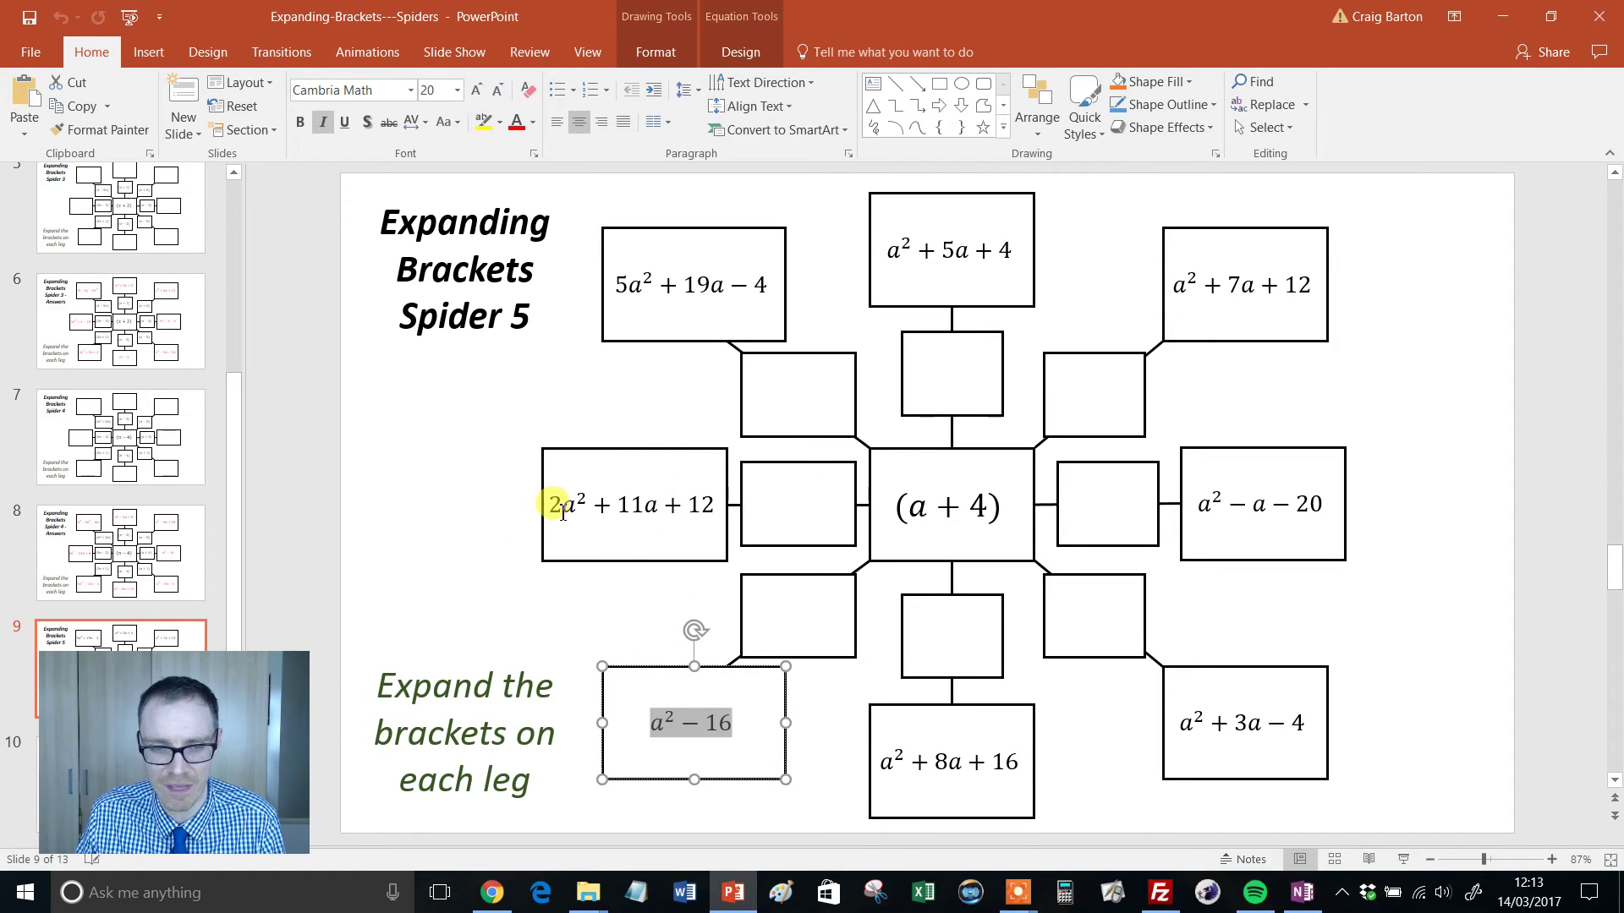
{"action": "left_click_drag", "start_coordinate": [562, 508], "coordinate": [545, 504]}
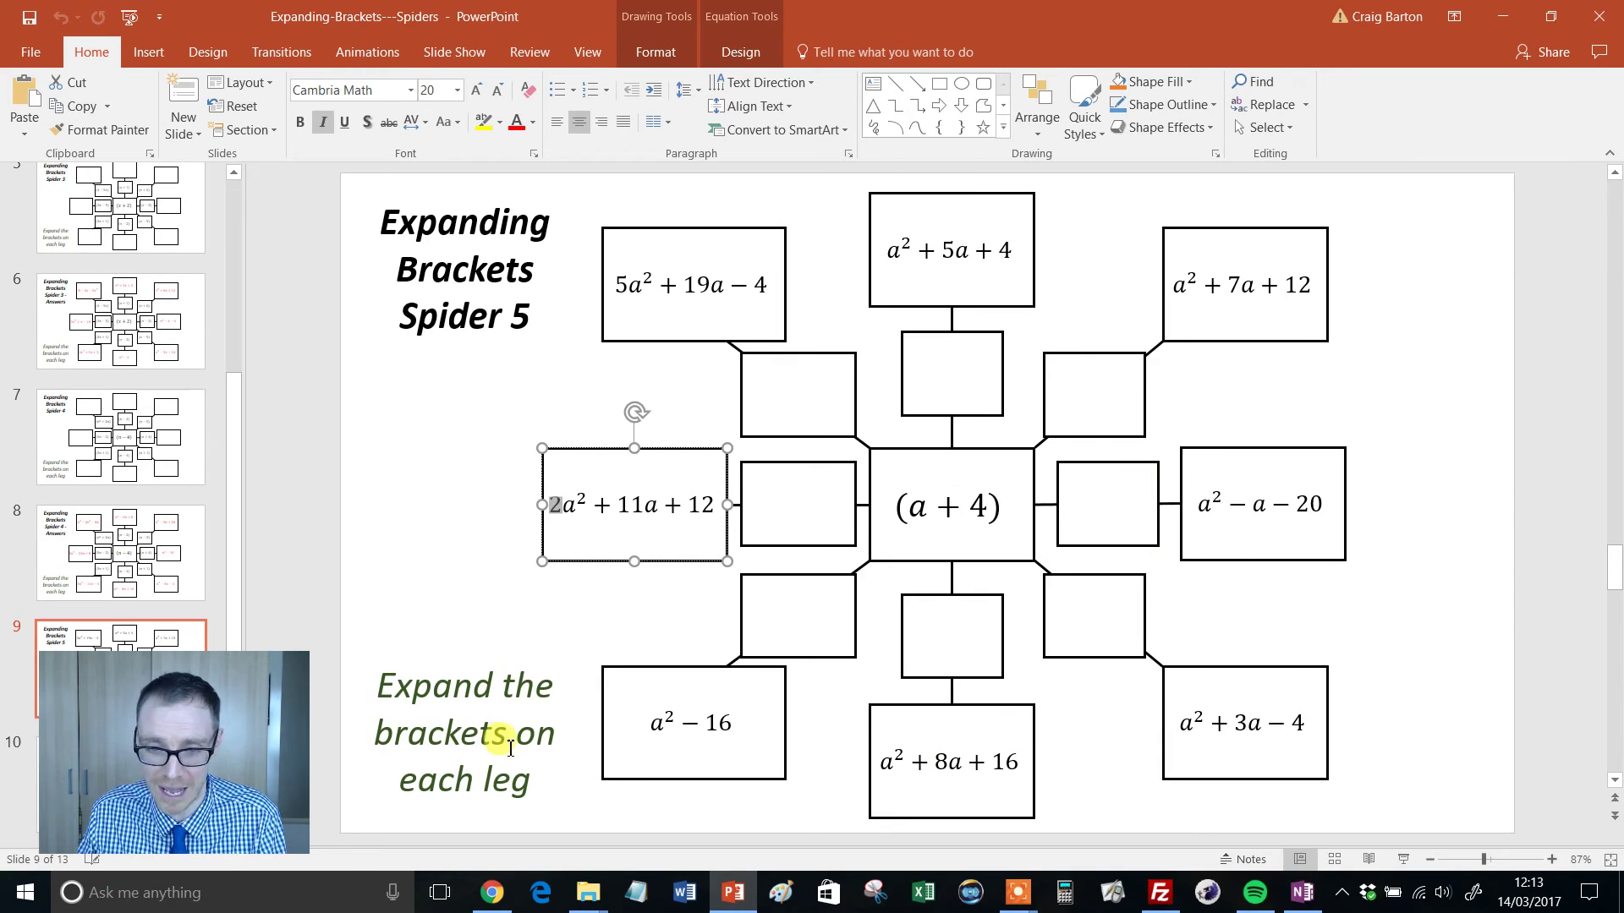
{"action": "scroll", "coordinate": [133, 524], "scroll_direction": "down", "scroll_amount": 4}
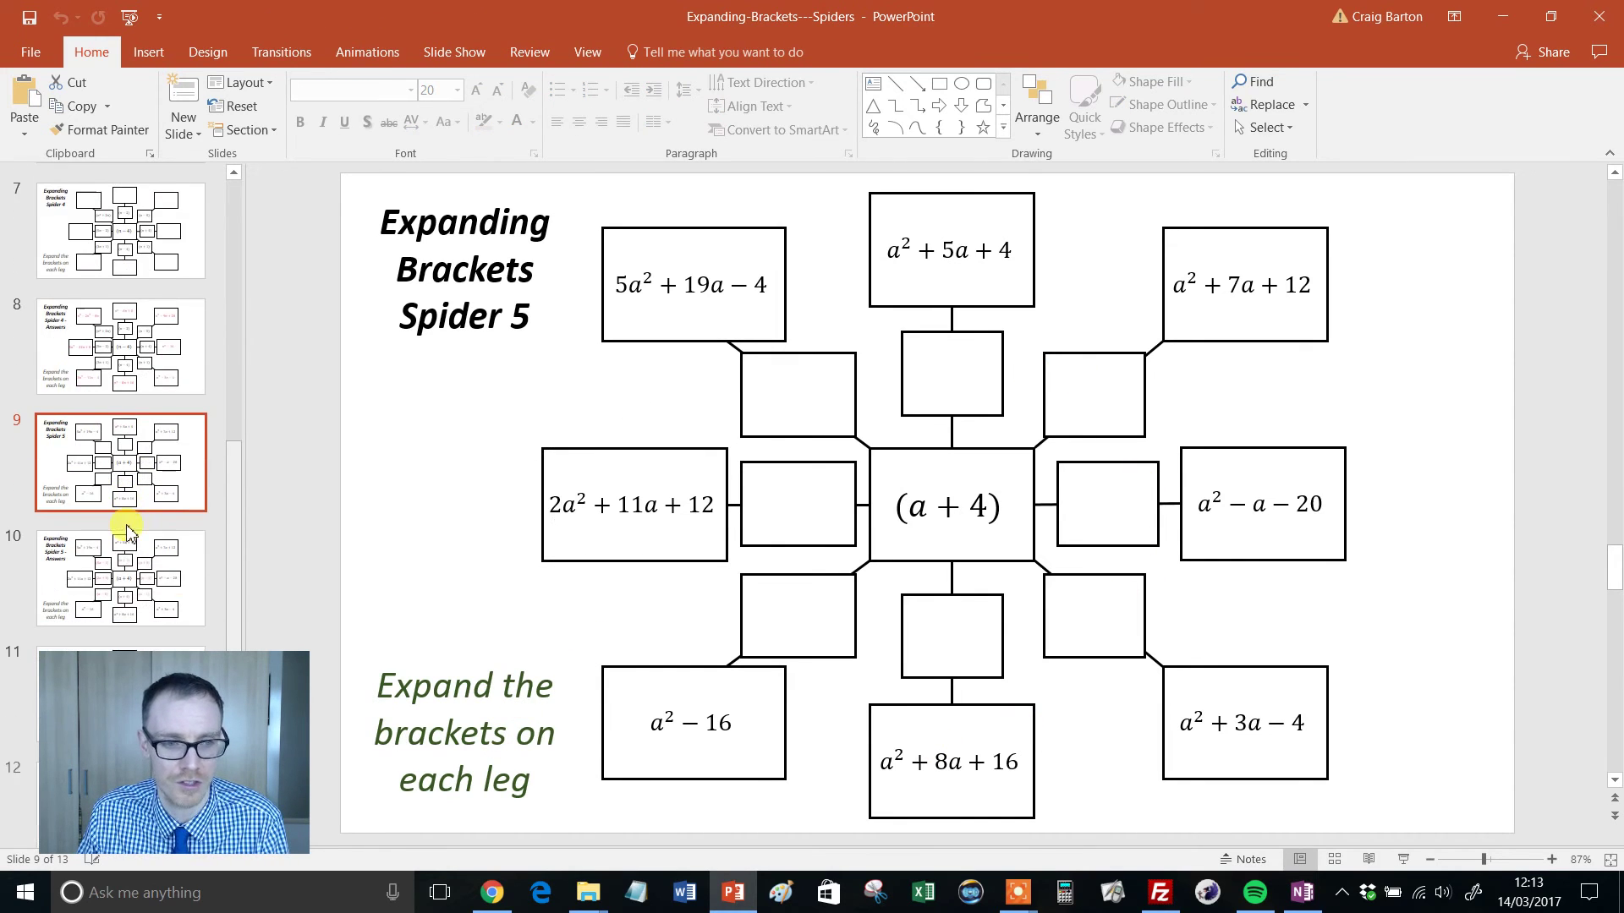
Compare Spider 6 with its answers slide, then move on to the Spider 7 factorising template
{"action": "left_click", "coordinate": [134, 490]}
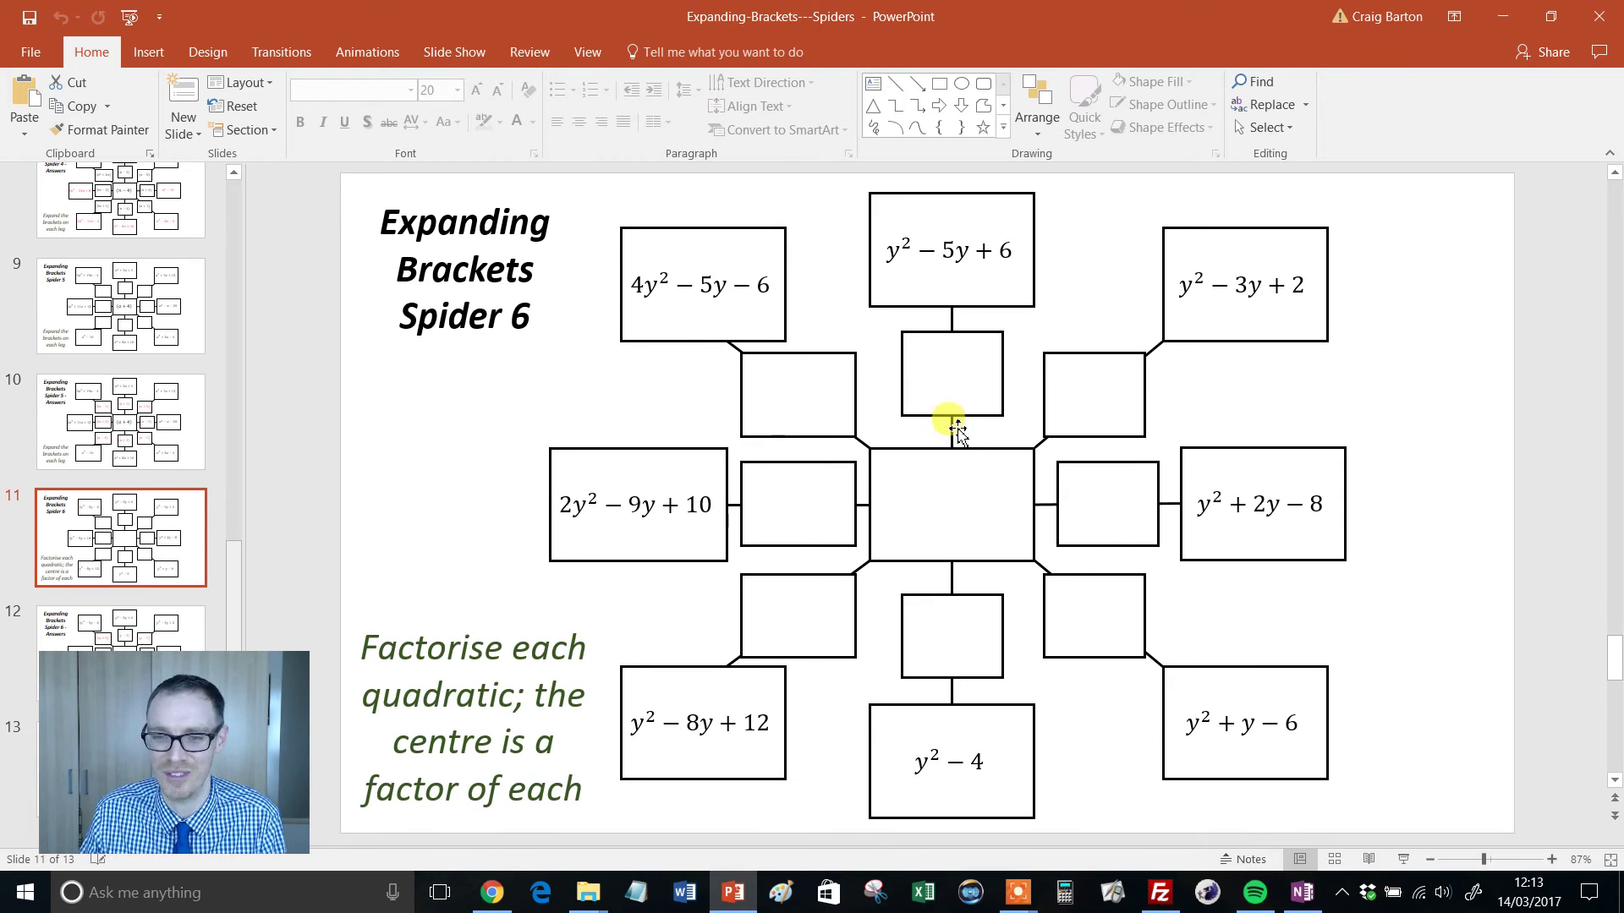
{"action": "key", "text": "Down"}
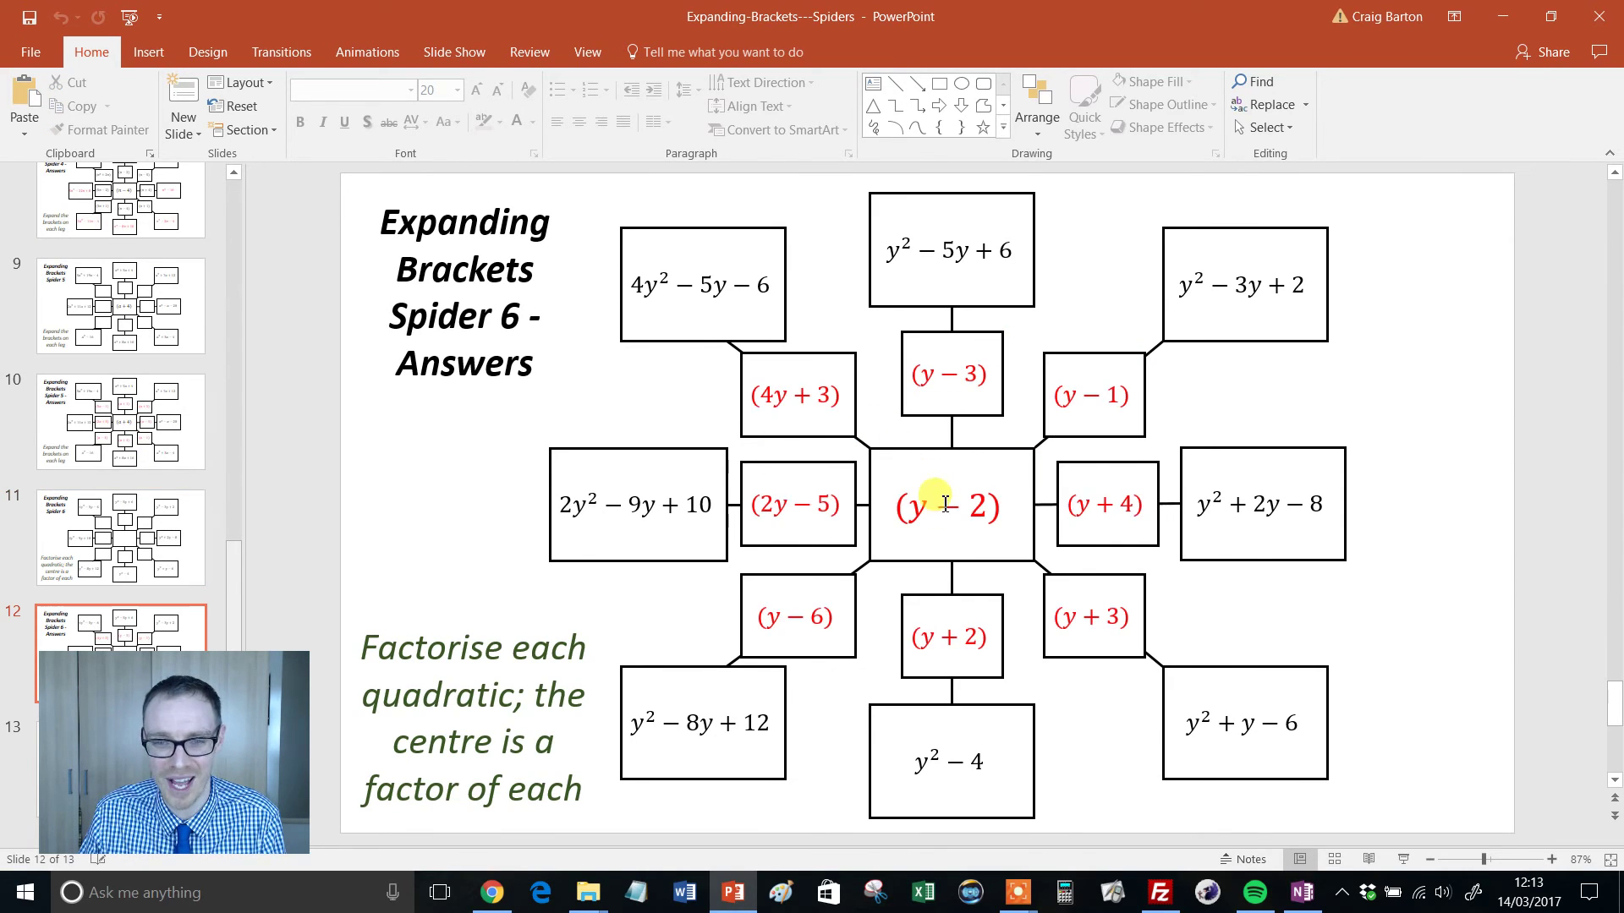
{"action": "key", "text": "Up"}
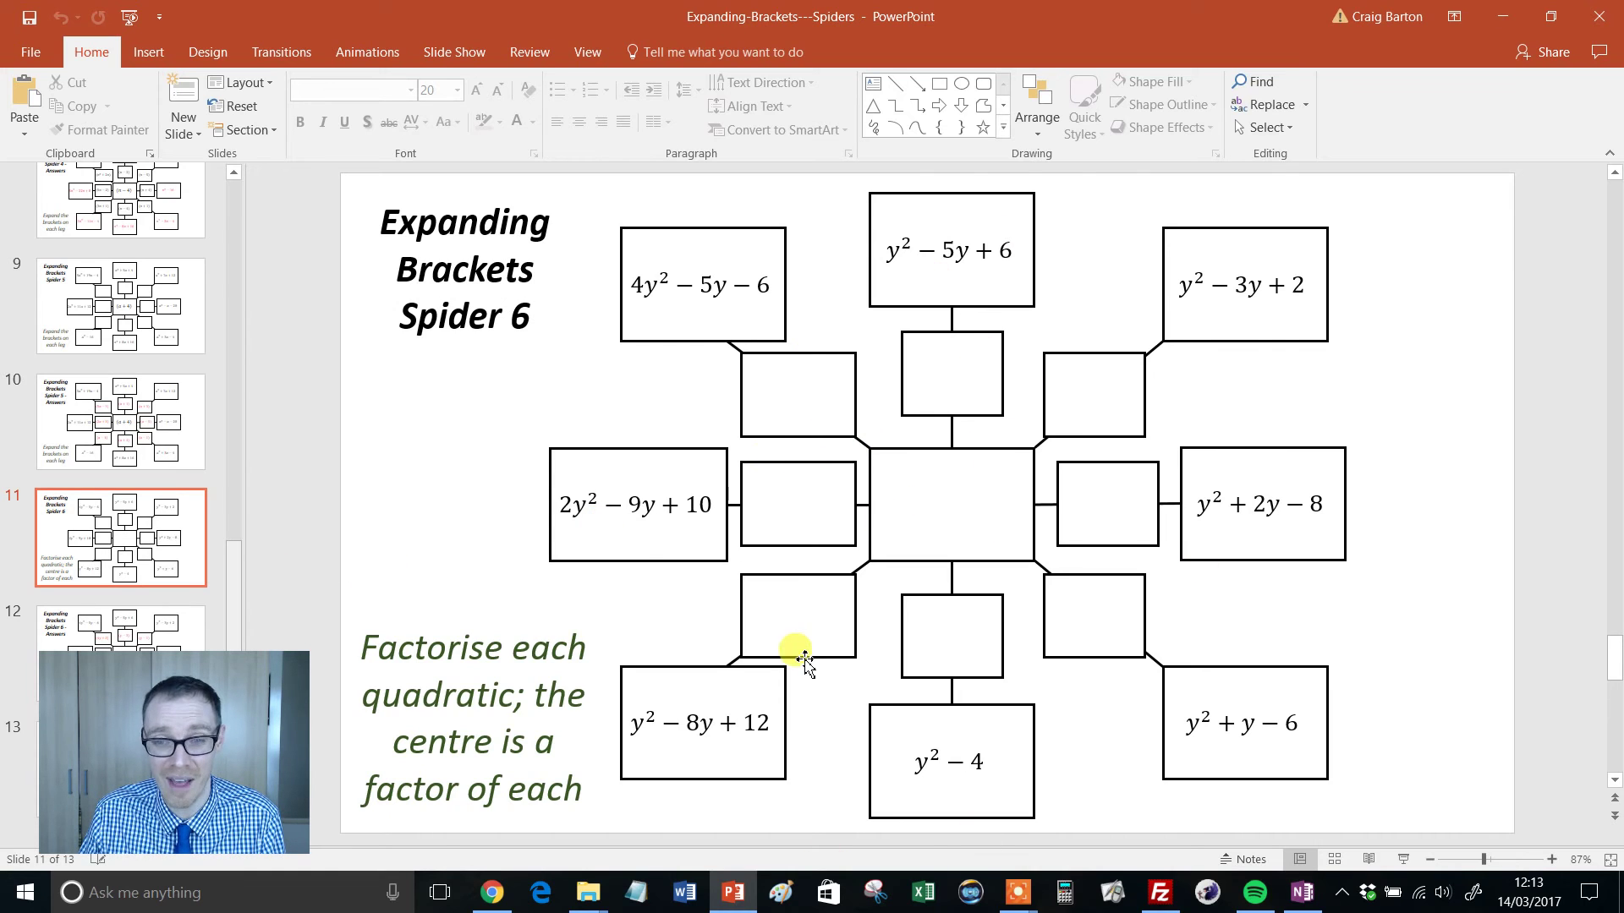
{"action": "left_click", "coordinate": [203, 560]}
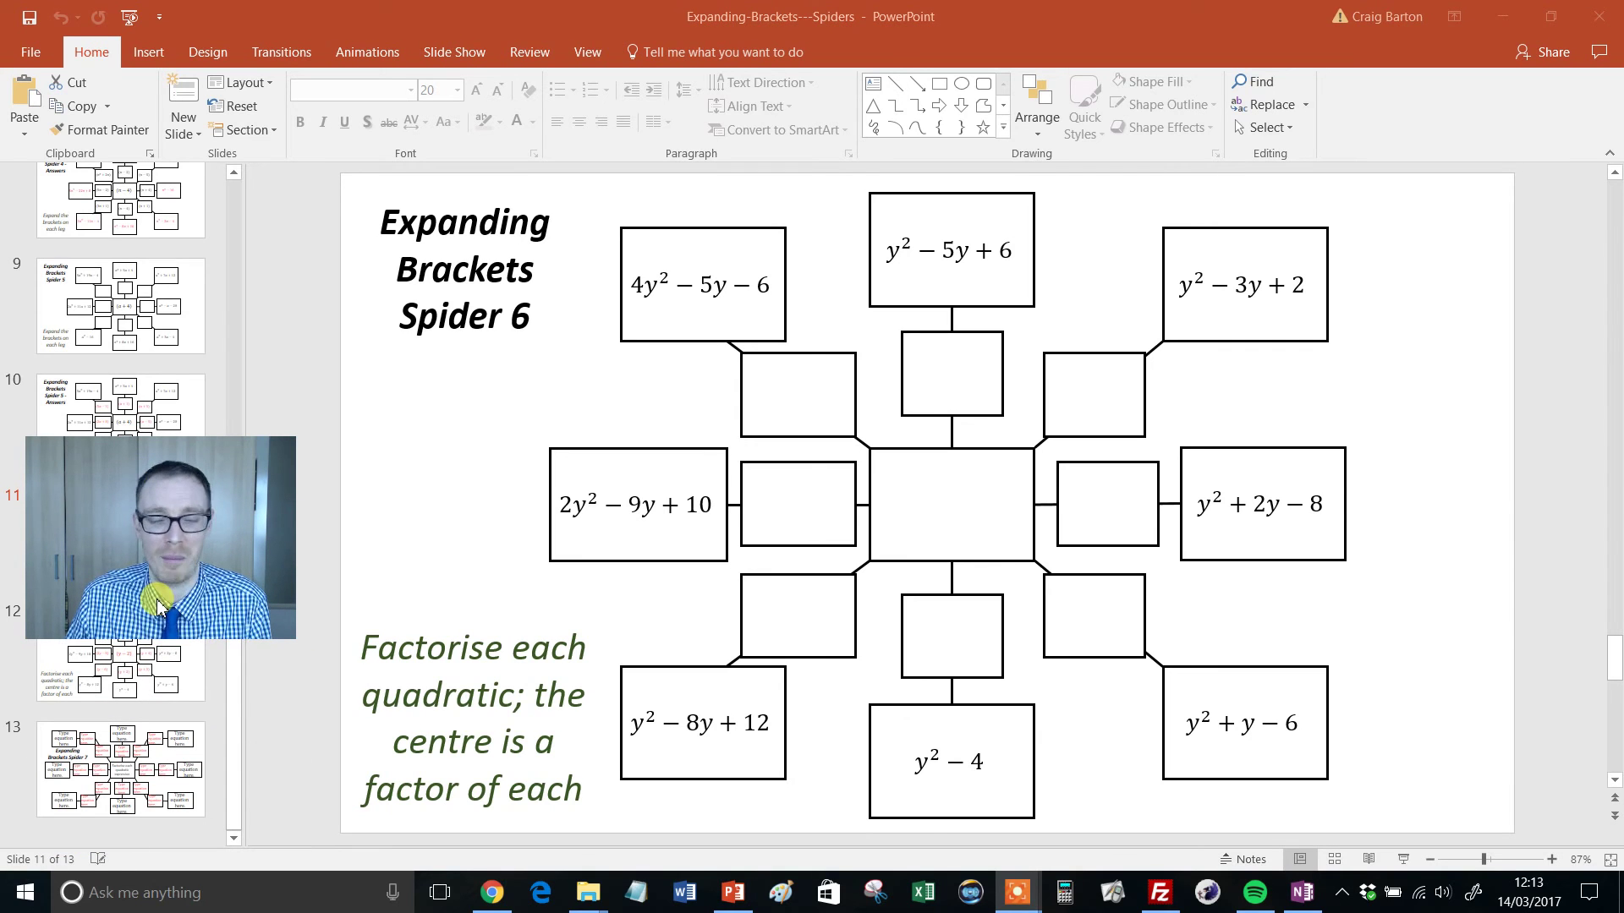
{"action": "left_click", "coordinate": [126, 764]}
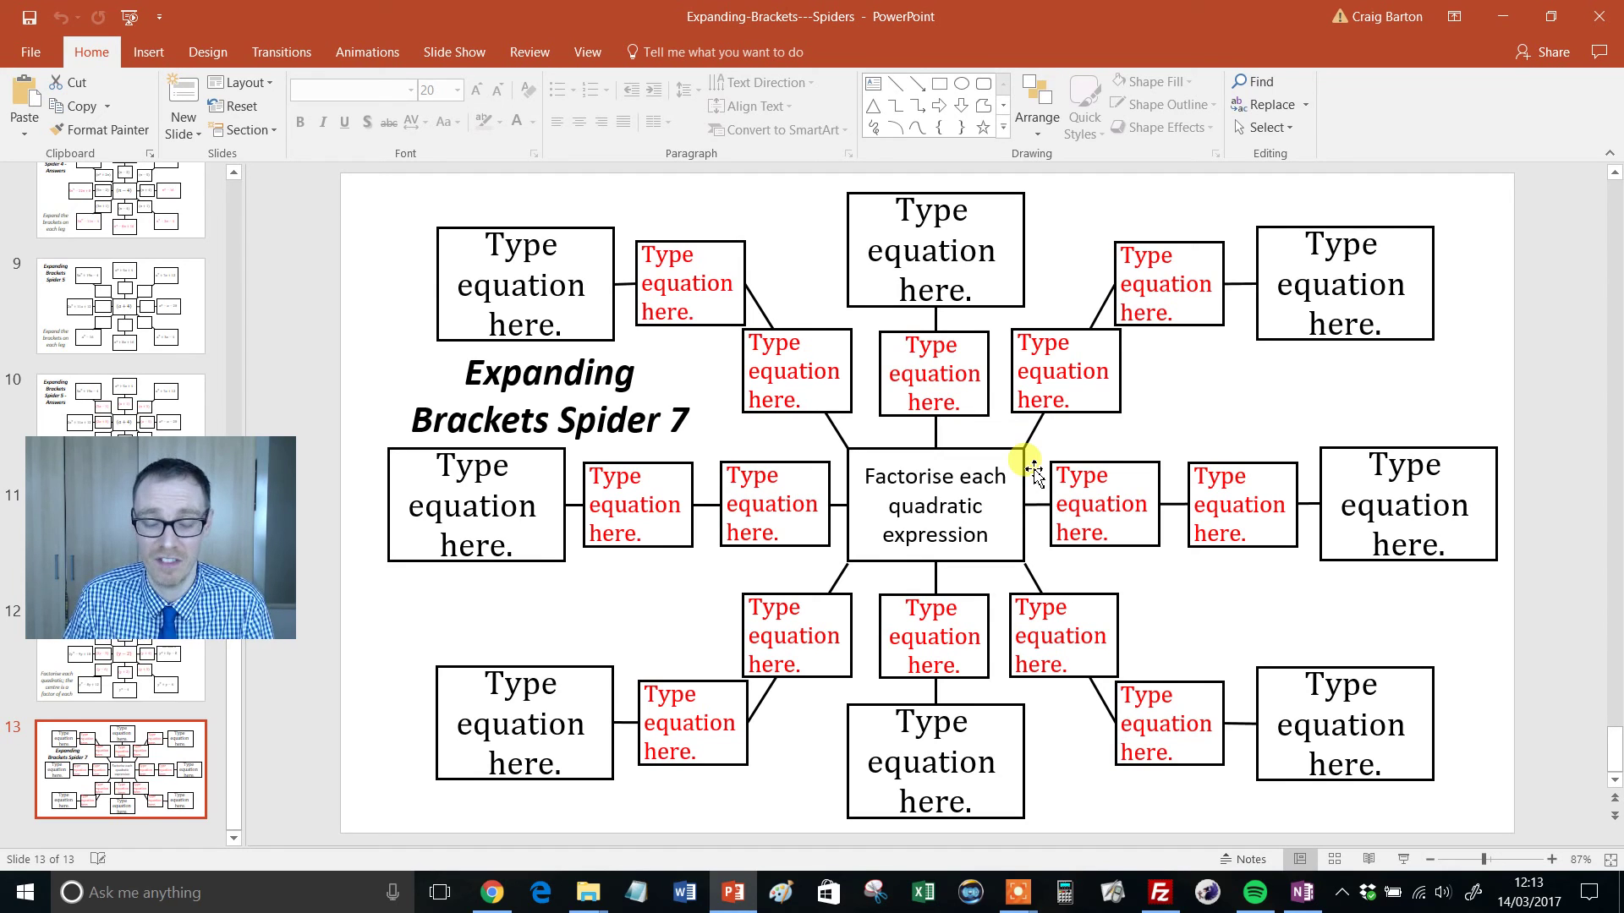
{"action": "left_click_drag", "start_coordinate": [178, 568], "coordinate": [169, 758]}
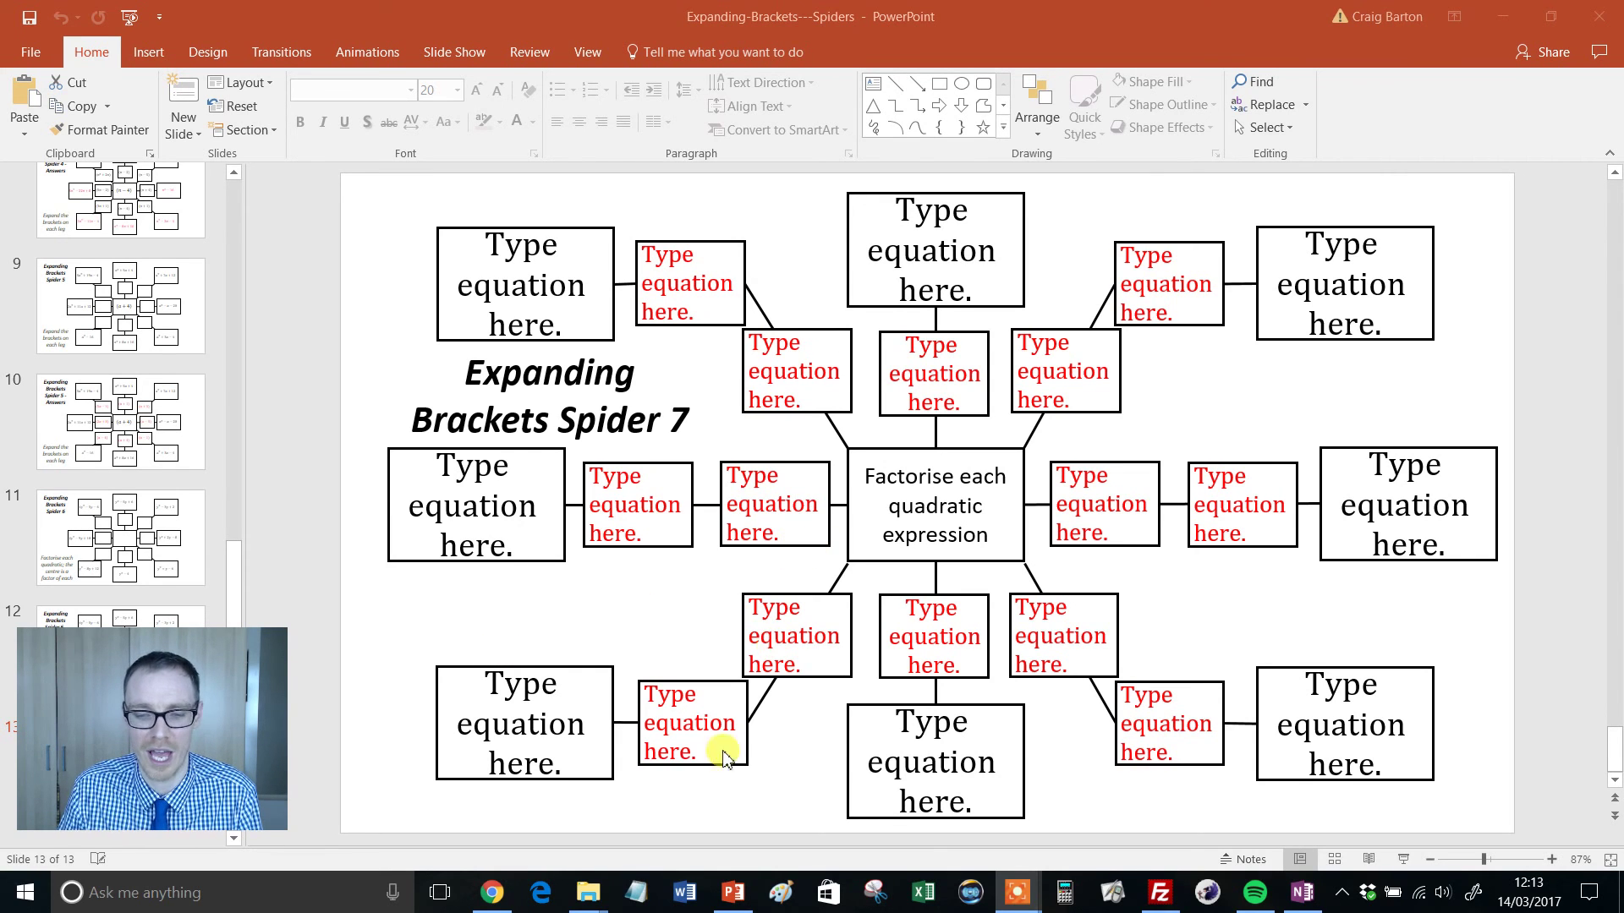
Switch to the tes.com Expanding Brackets Spiders page and scroll through its description and reviews
{"action": "left_click", "coordinate": [492, 892]}
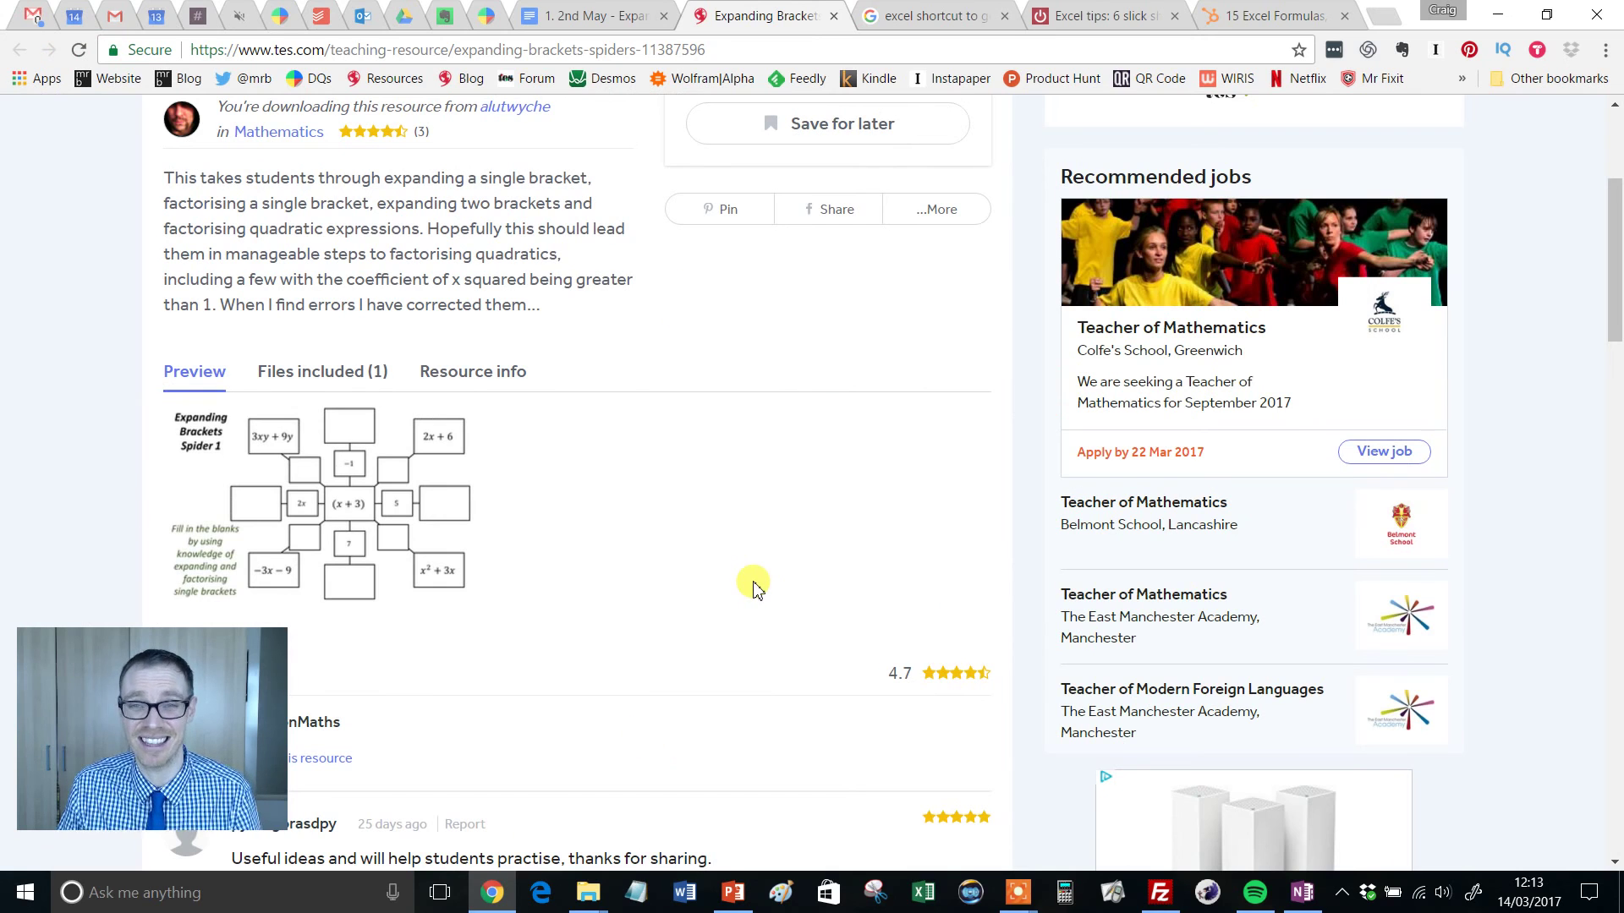
{"action": "scroll", "coordinate": [752, 584], "scroll_direction": "up", "scroll_amount": 3}
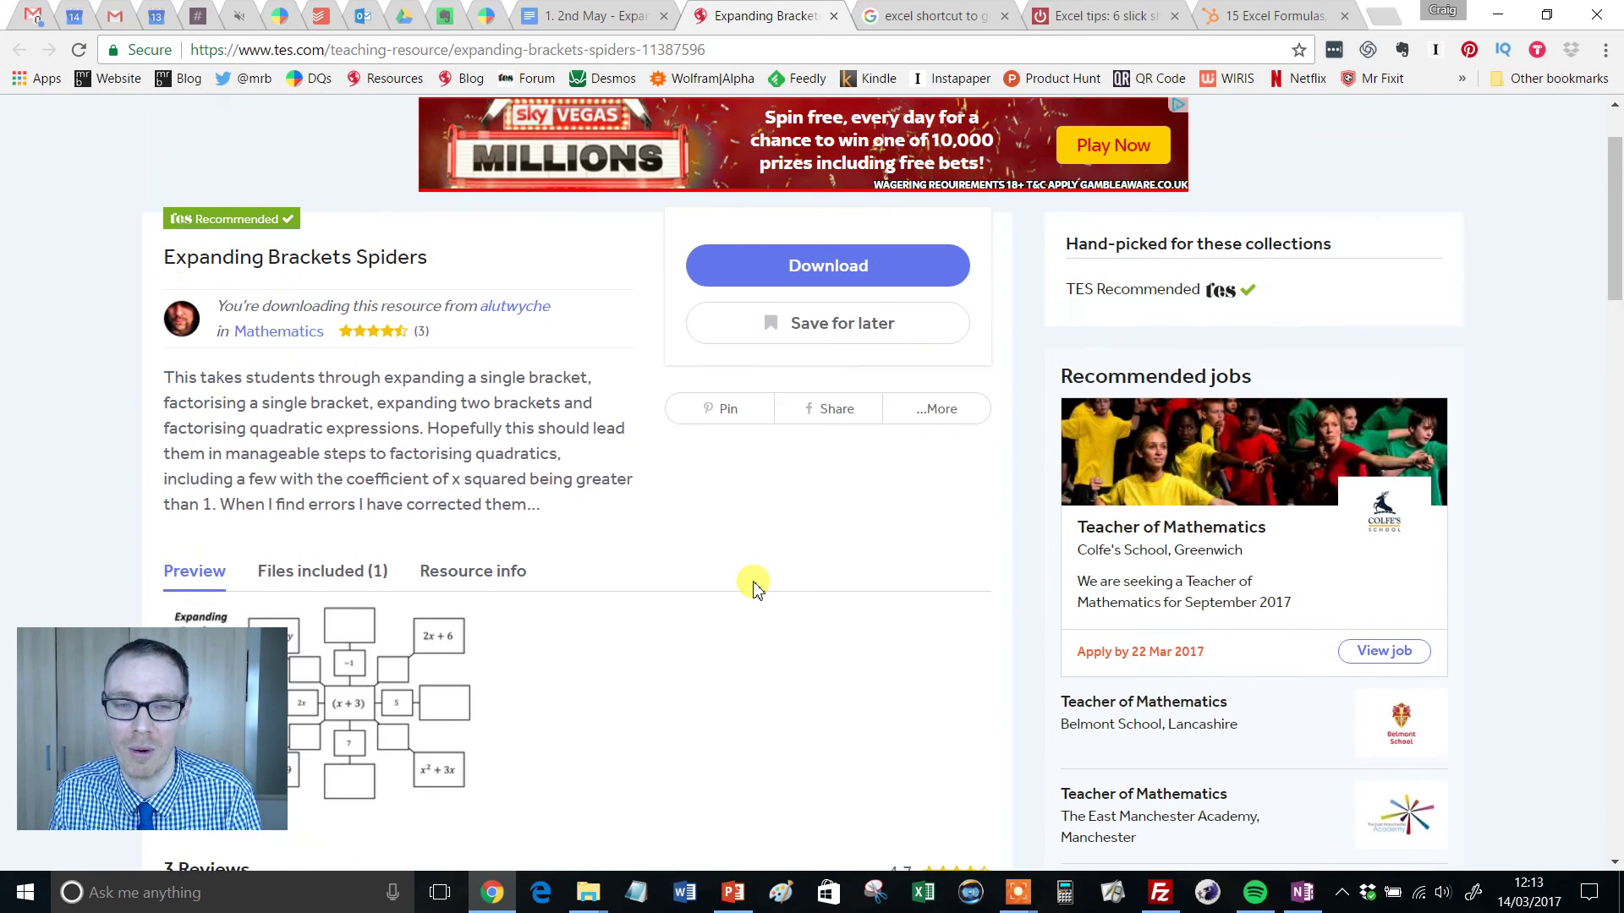
{"action": "scroll", "coordinate": [486, 373], "scroll_direction": "down", "scroll_amount": 6}
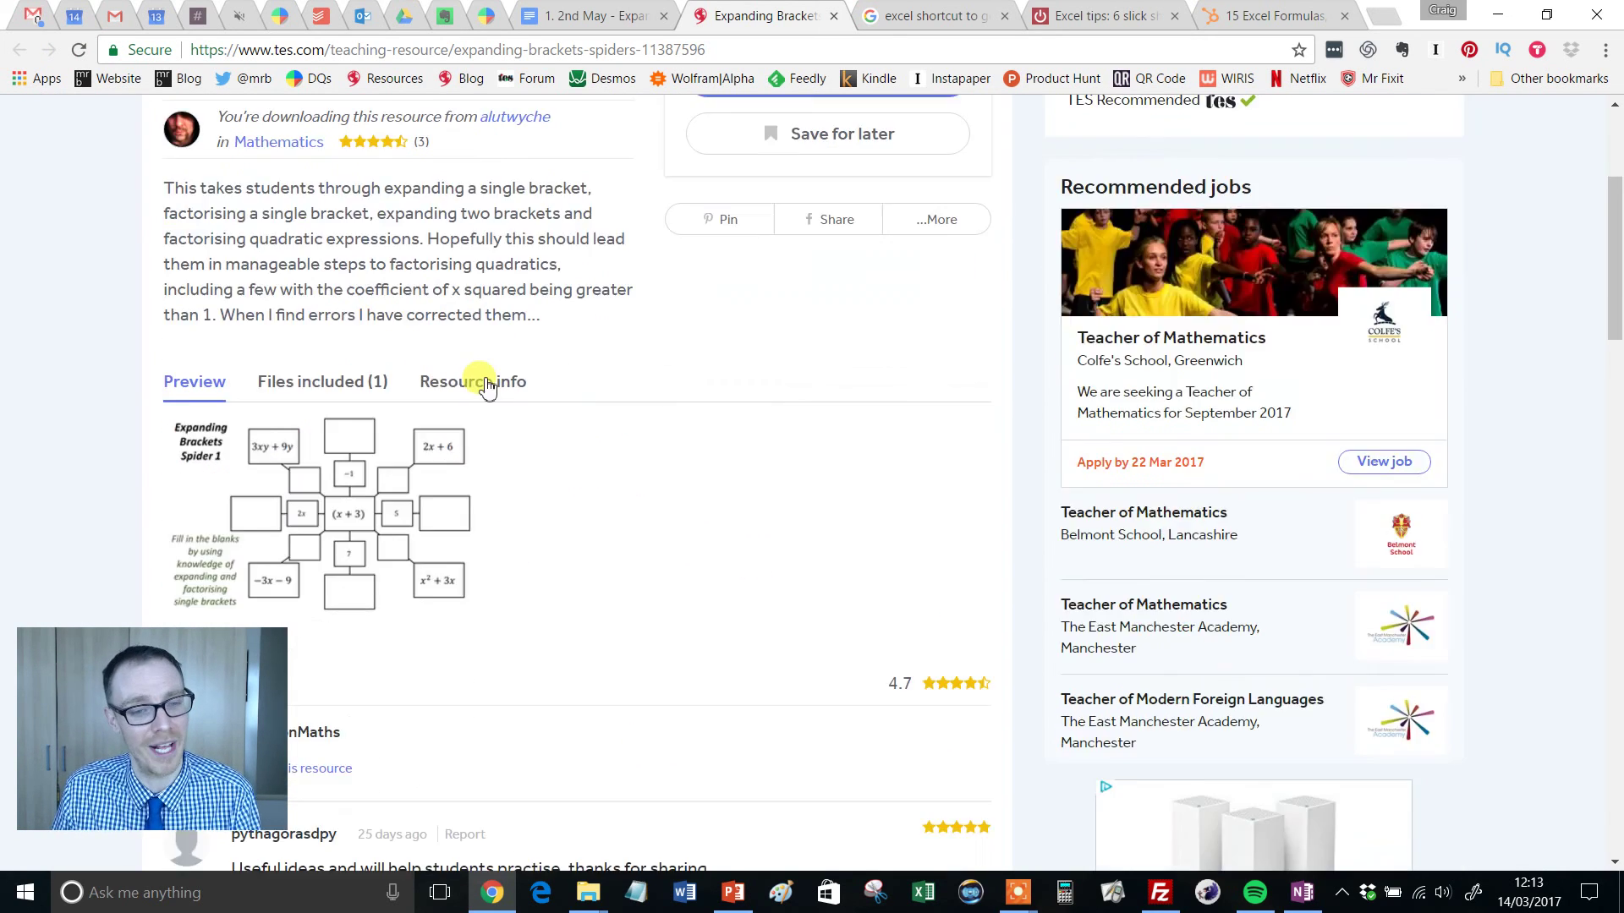
{"action": "scroll", "coordinate": [483, 380], "scroll_direction": "up", "scroll_amount": 7}
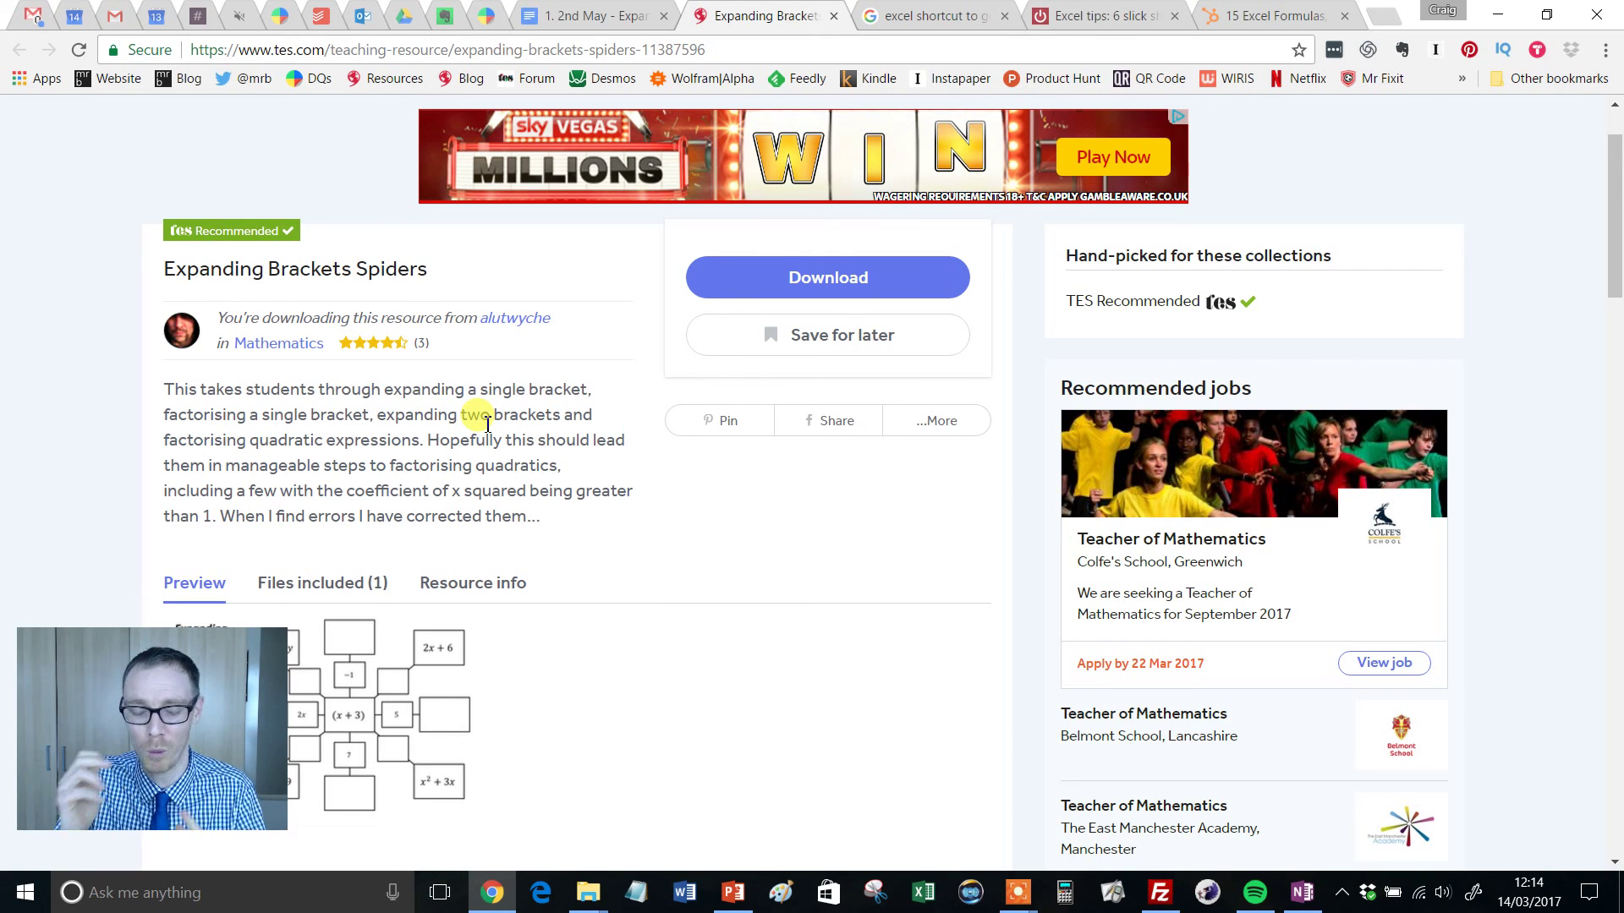
{"action": "scroll", "coordinate": [384, 351], "scroll_direction": "down", "scroll_amount": 6}
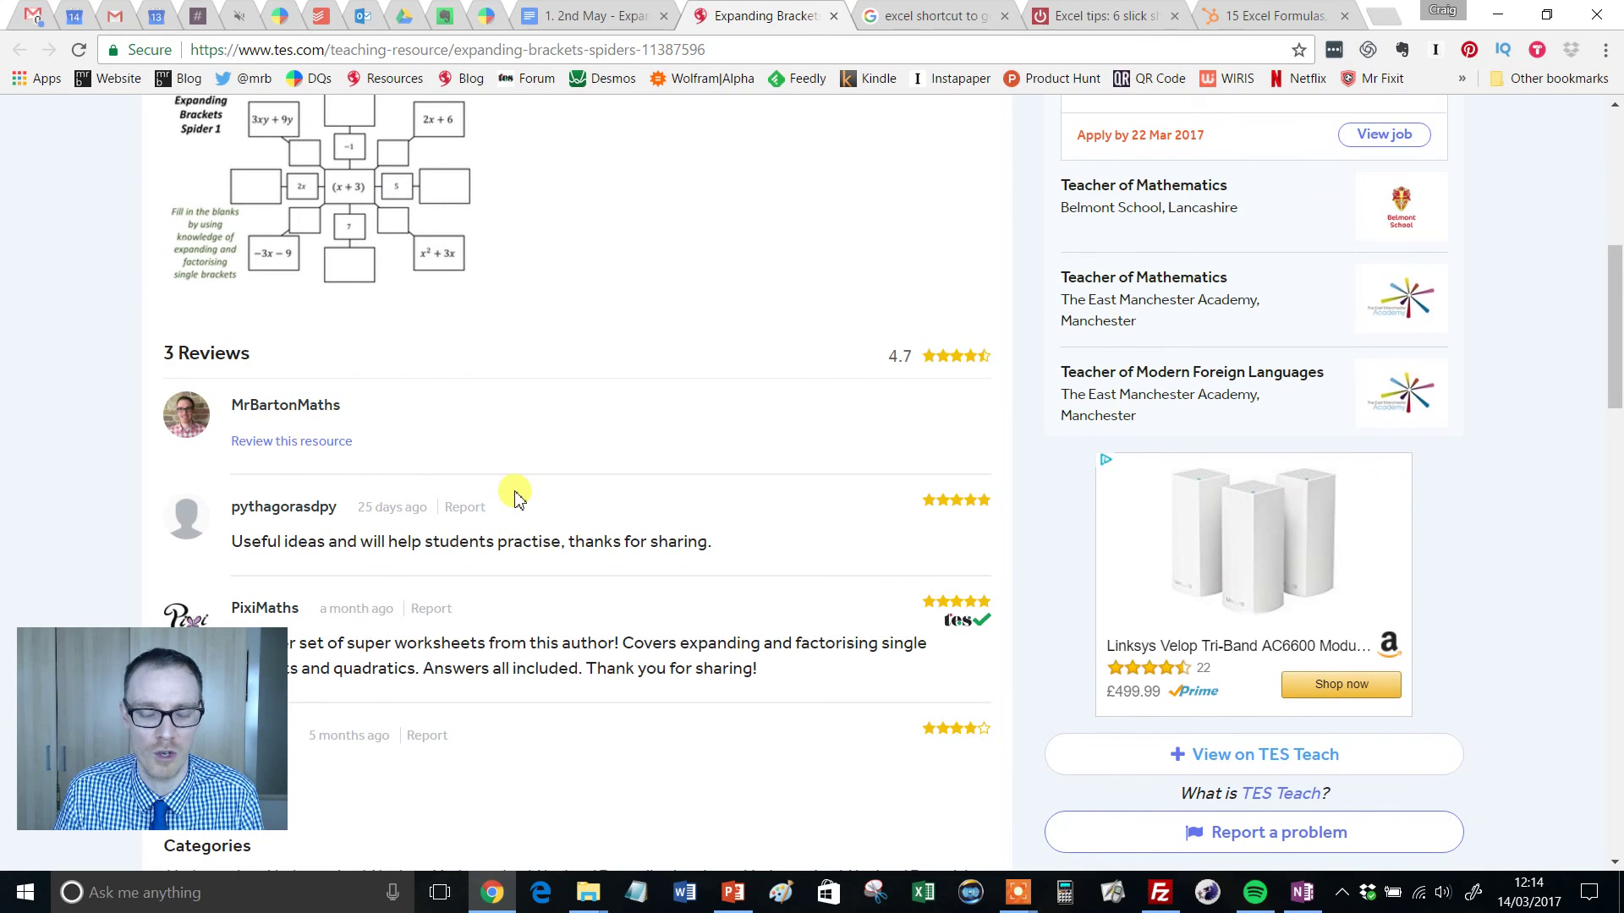
{"action": "scroll", "coordinate": [517, 497], "scroll_direction": "up", "scroll_amount": 8}
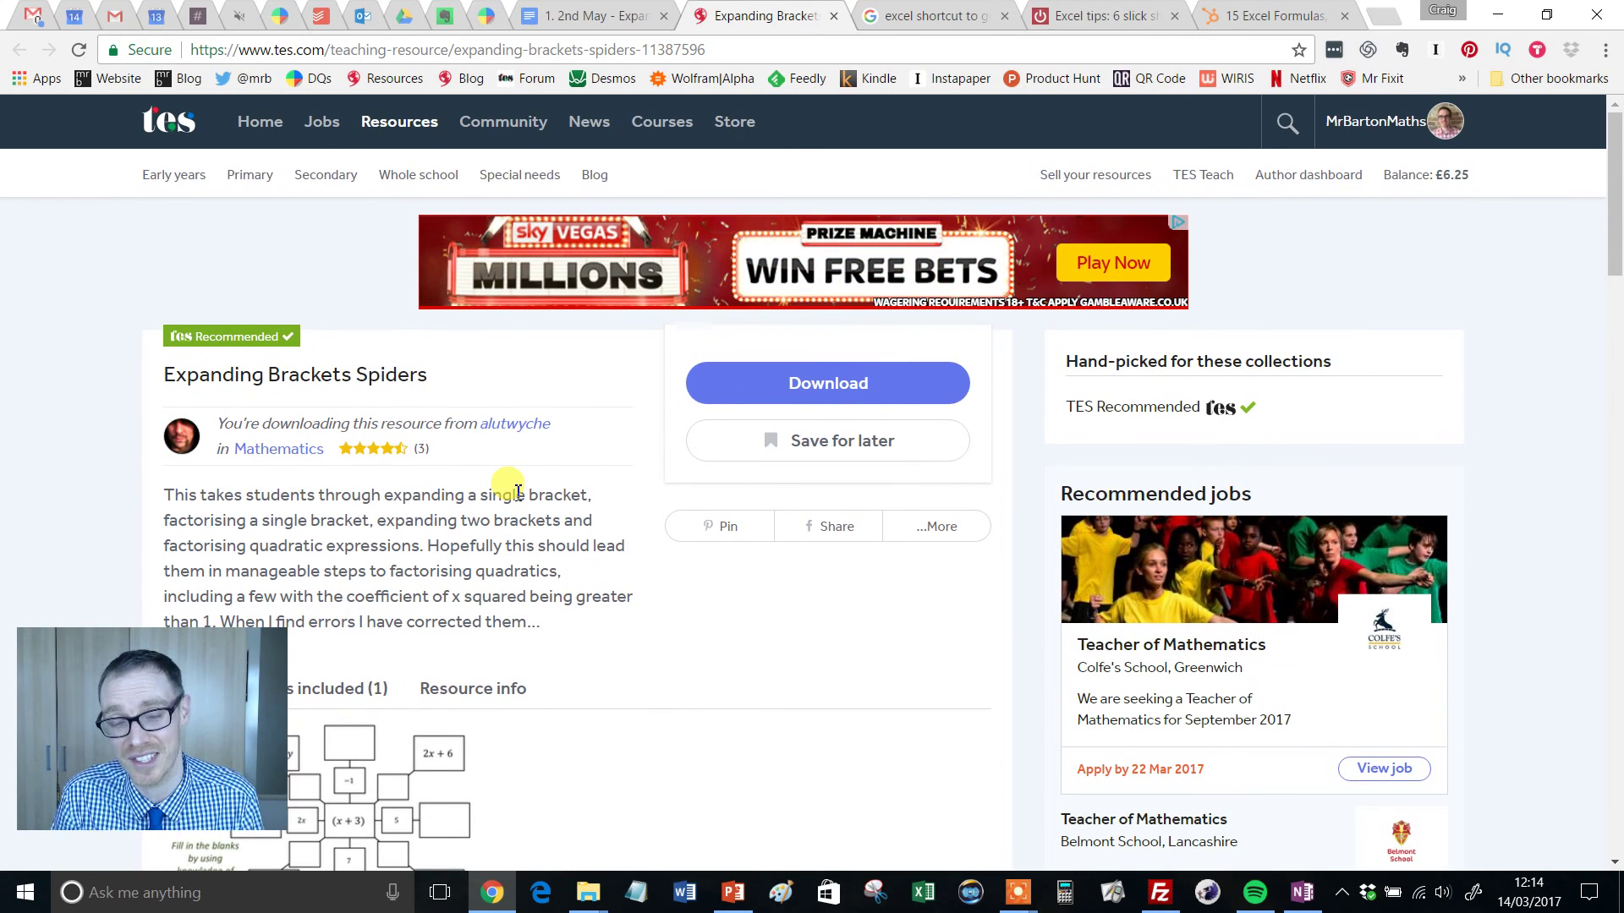